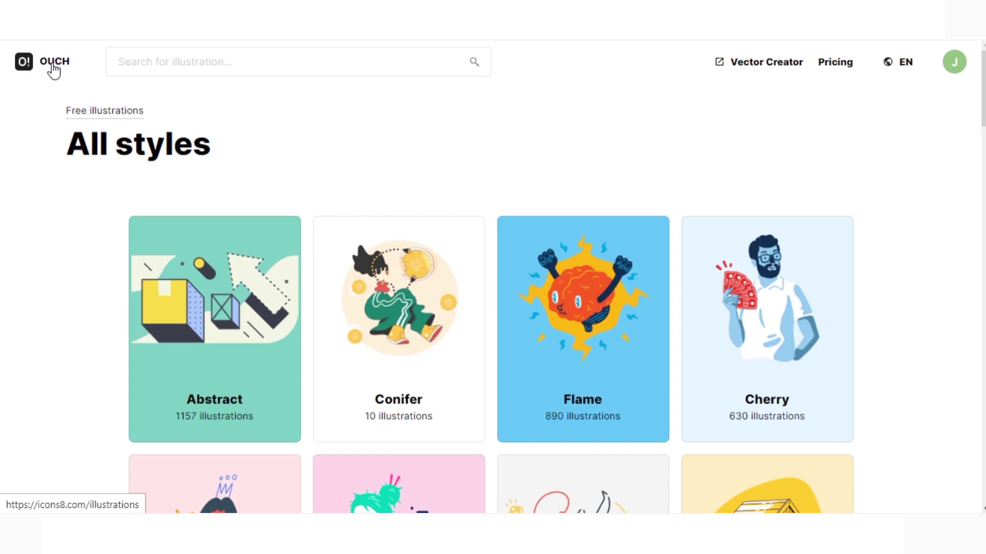
Step: Open the Clip style collection in Icons8 Ouch and scroll through its illustrations
scroll(937, 206, "down", 15)
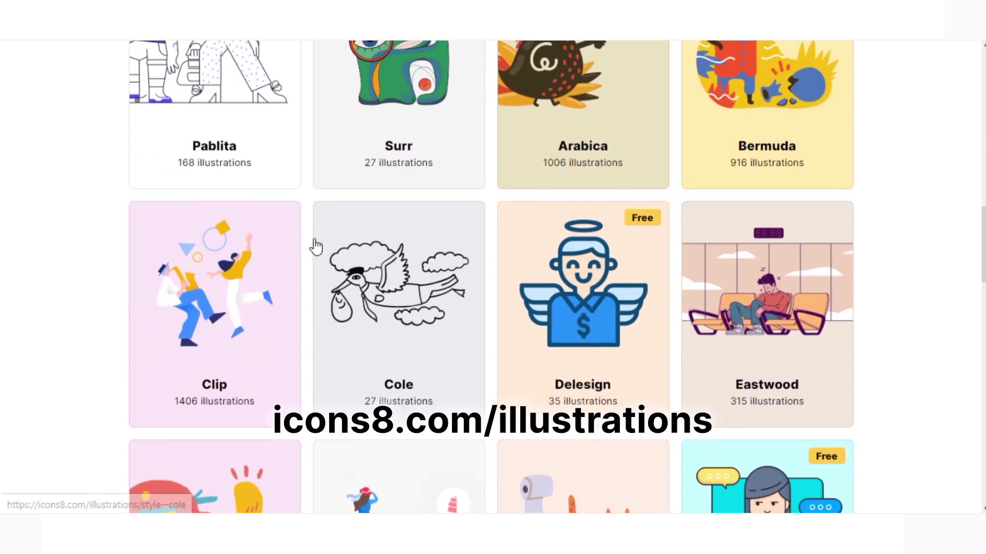
left_click(218, 300)
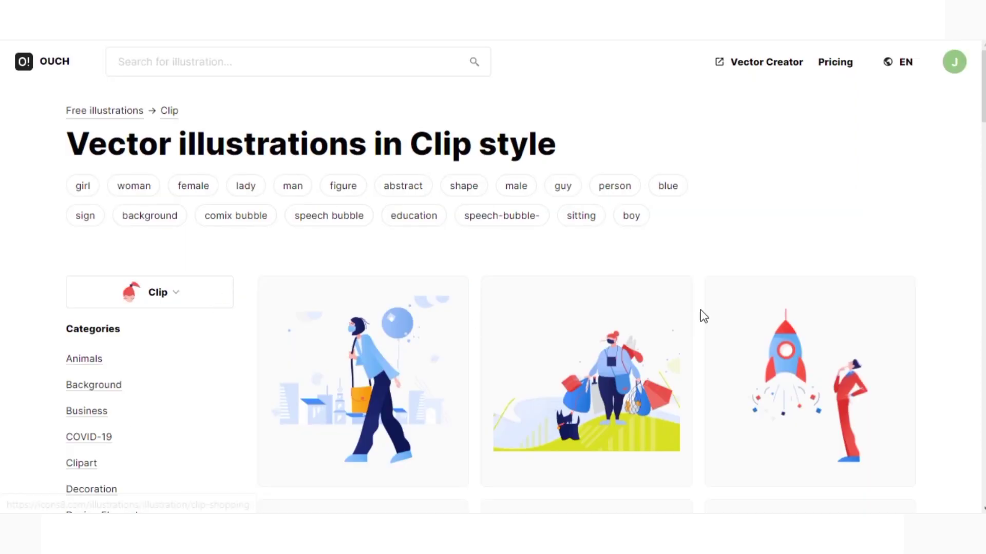
scroll(889, 247, "down", 4)
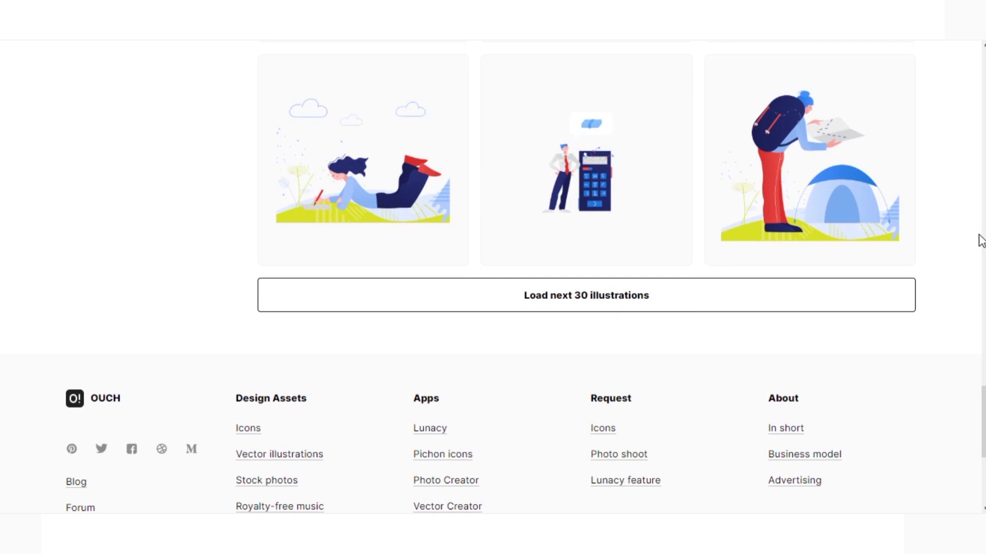
scroll(970, 255, "down", 13)
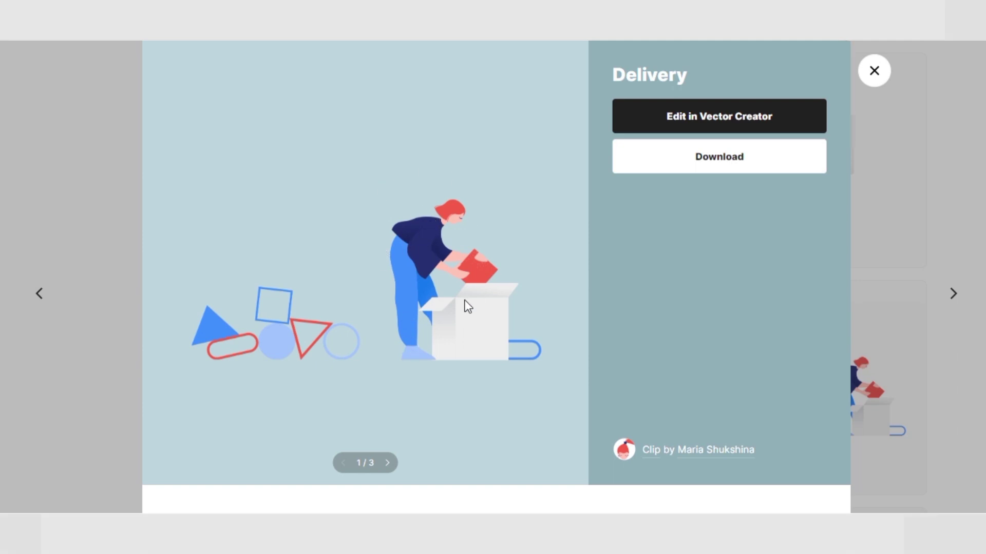
Step: View the Delivery phone and webpage mockups, then open Delivery in Vector Creator
left_click(388, 463)
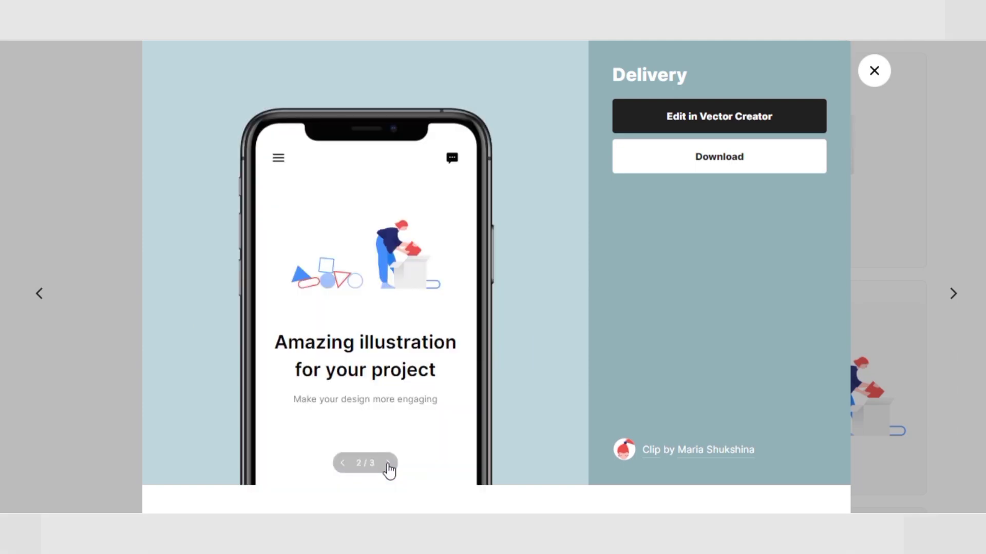
left_click(389, 463)
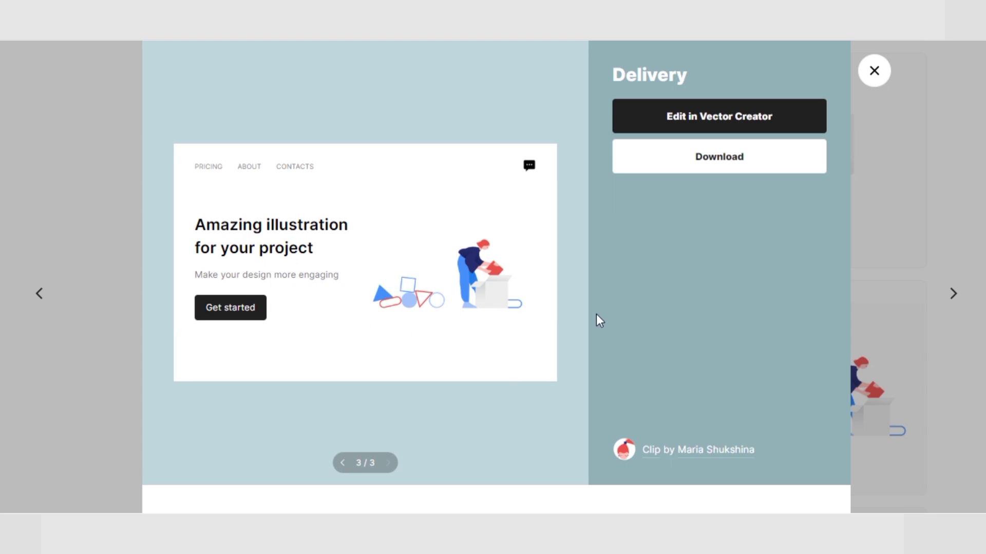
left_click(718, 118)
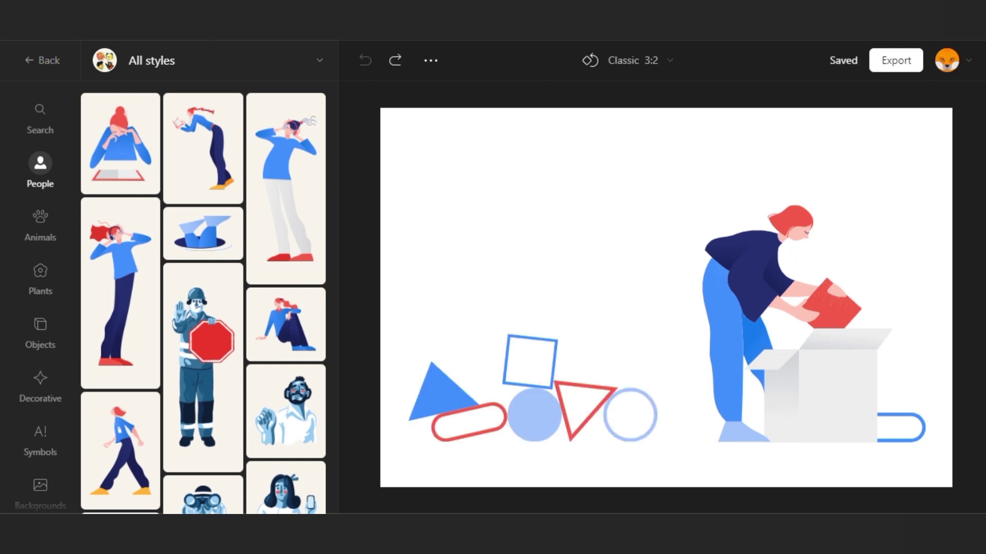
Step: Filter the element library to the Clip style and scroll through its People
left_click(322, 63)
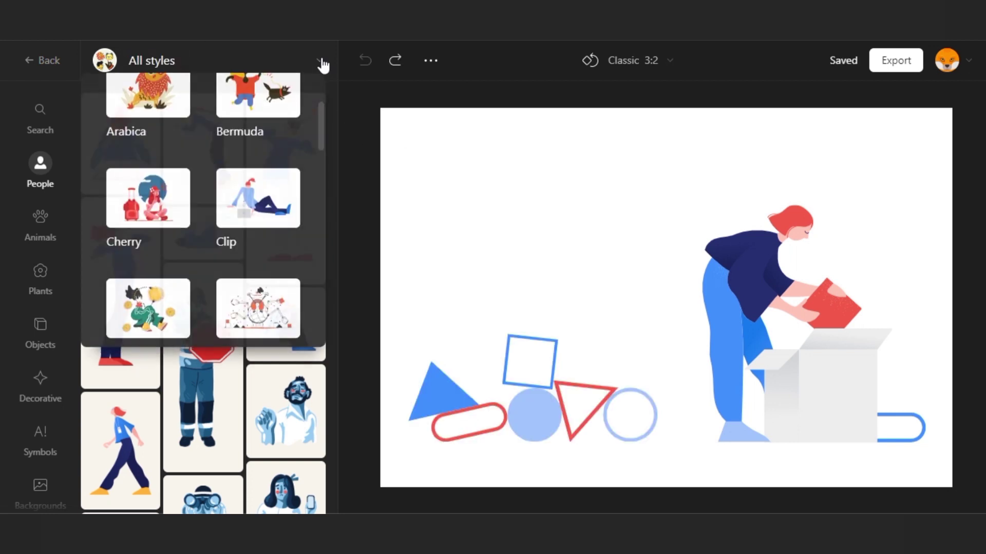
scroll(282, 154, "up", 4)
scroll(281, 143, "down", 5)
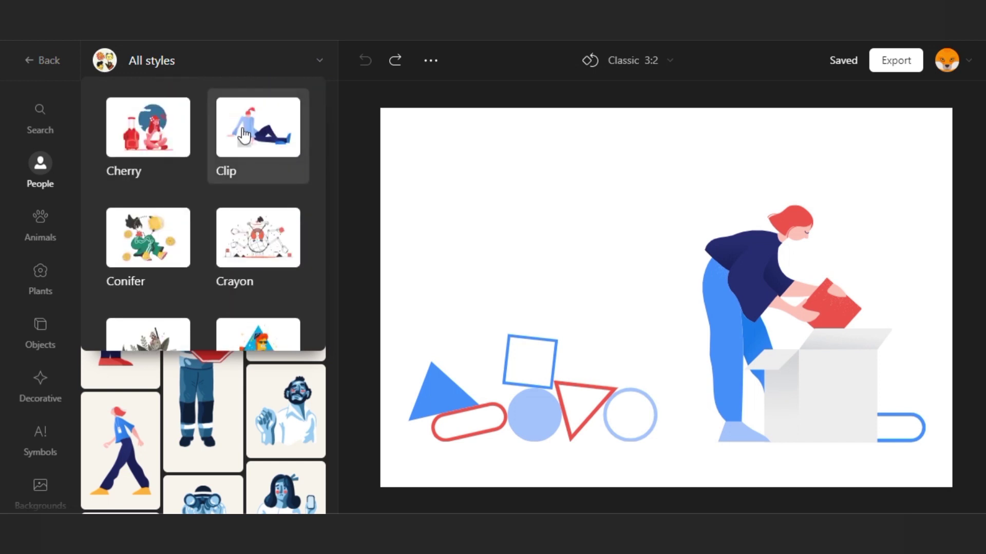
left_click(244, 135)
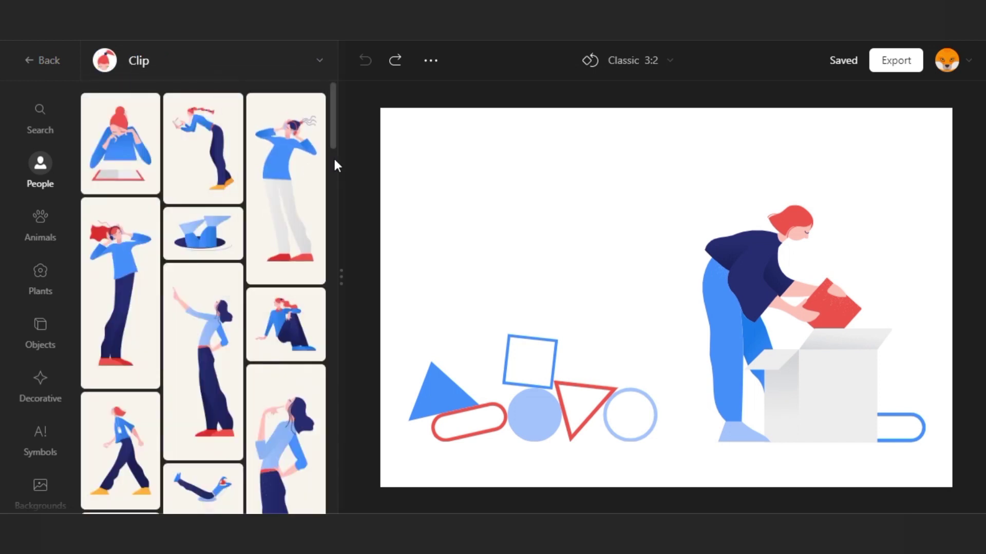
scroll(326, 159, "down", 2)
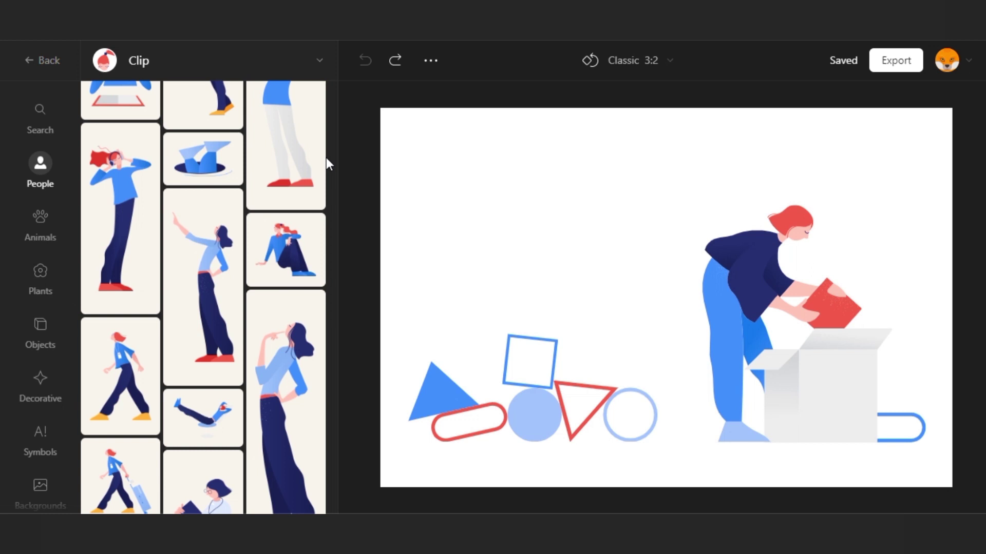
scroll(326, 163, "down", 10)
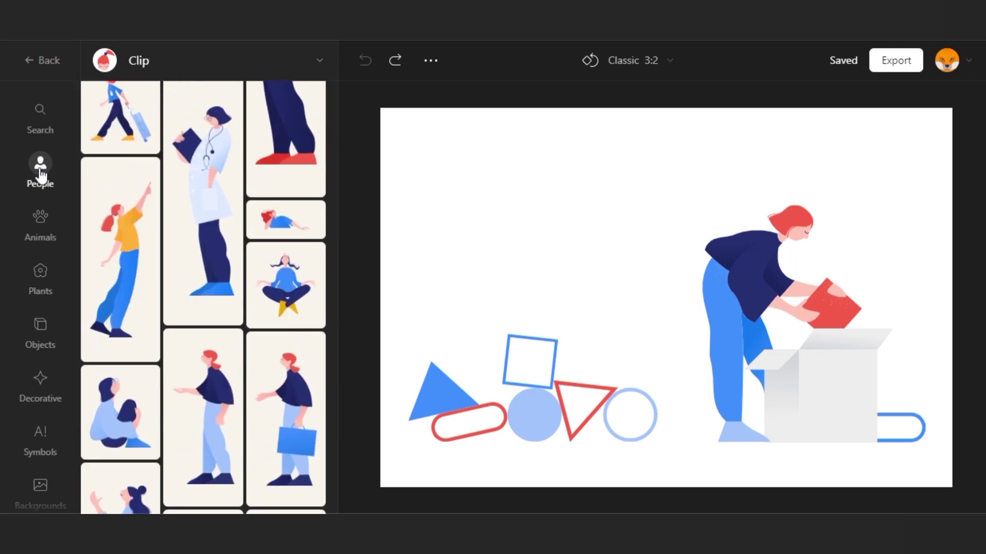
Step: Browse the Clip Animals and Objects categories
left_click(40, 216)
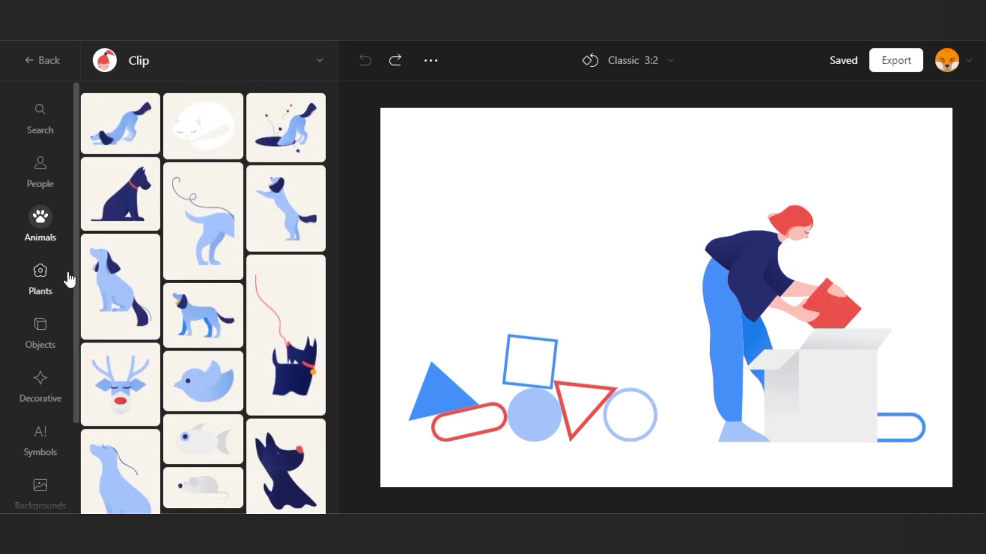
left_click(39, 333)
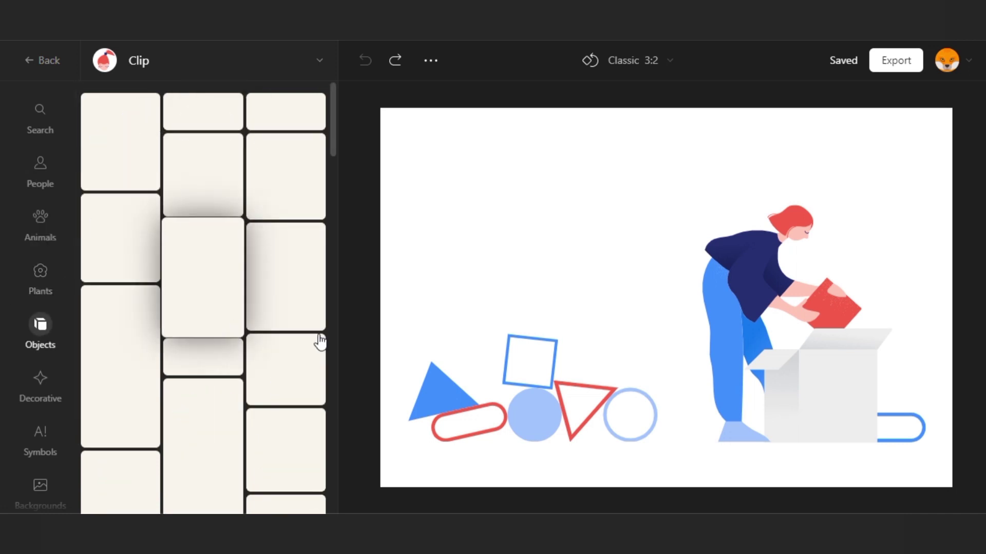
scroll(322, 331, "down", 3)
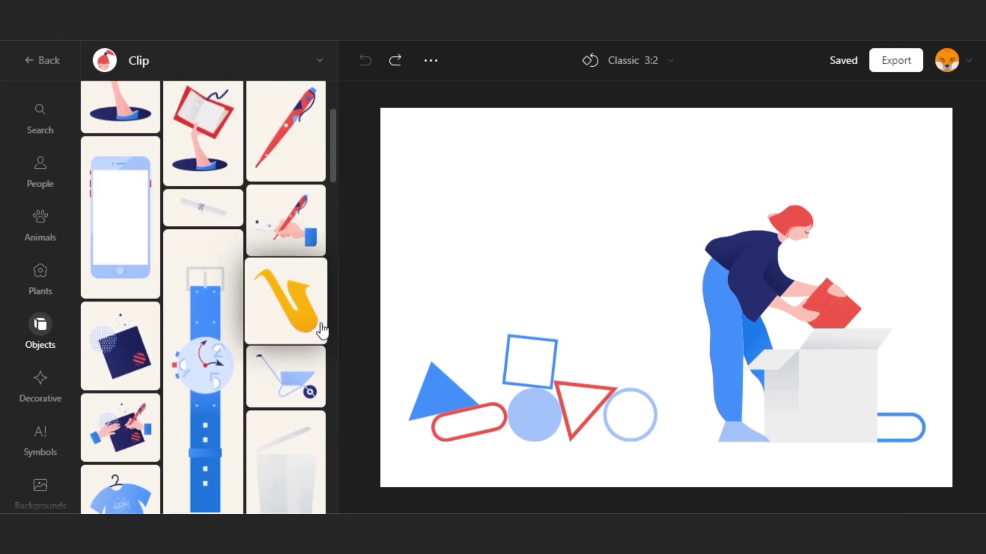
scroll(322, 331, "up", 3)
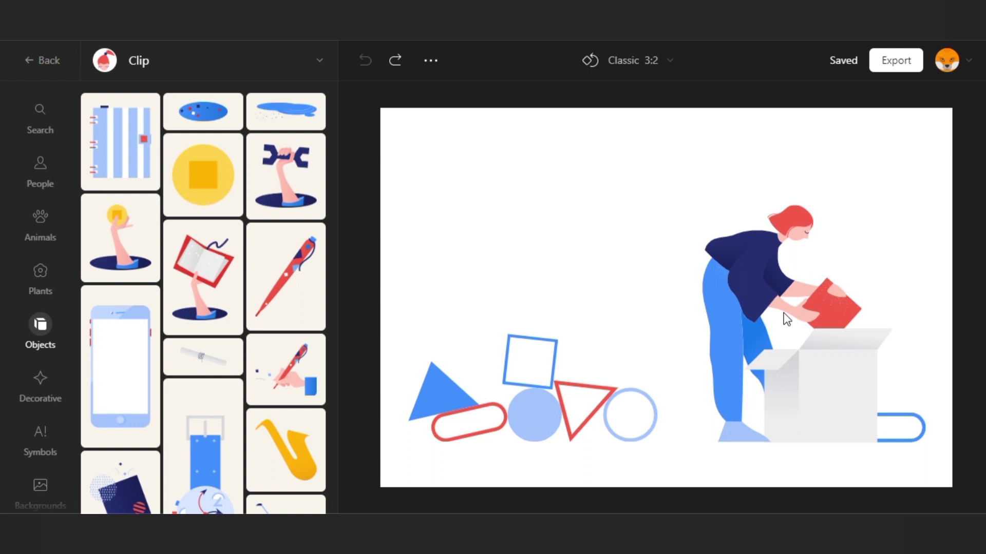
Step: Delete the geometric shapes group and search the Clip elements for 'bag'
left_click(527, 373)
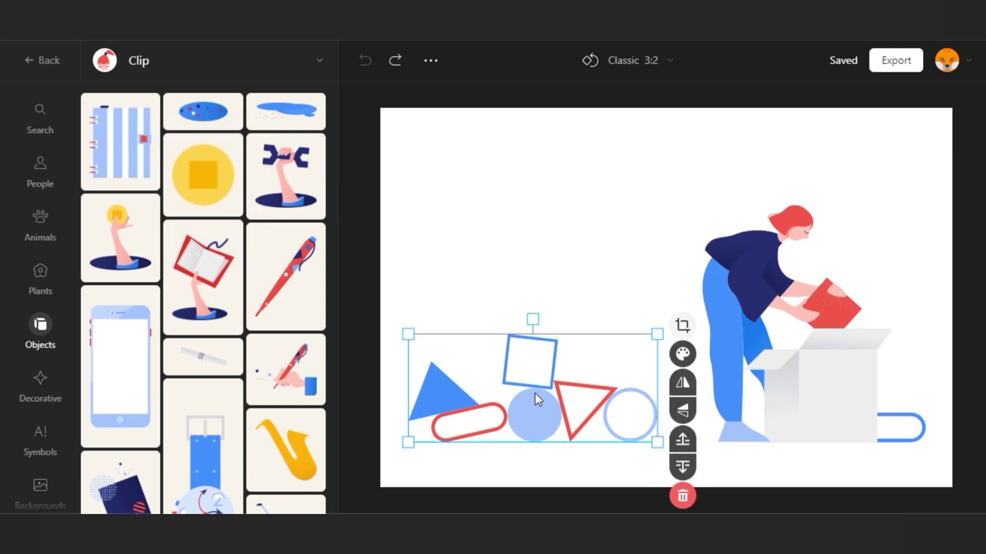
left_click(682, 497)
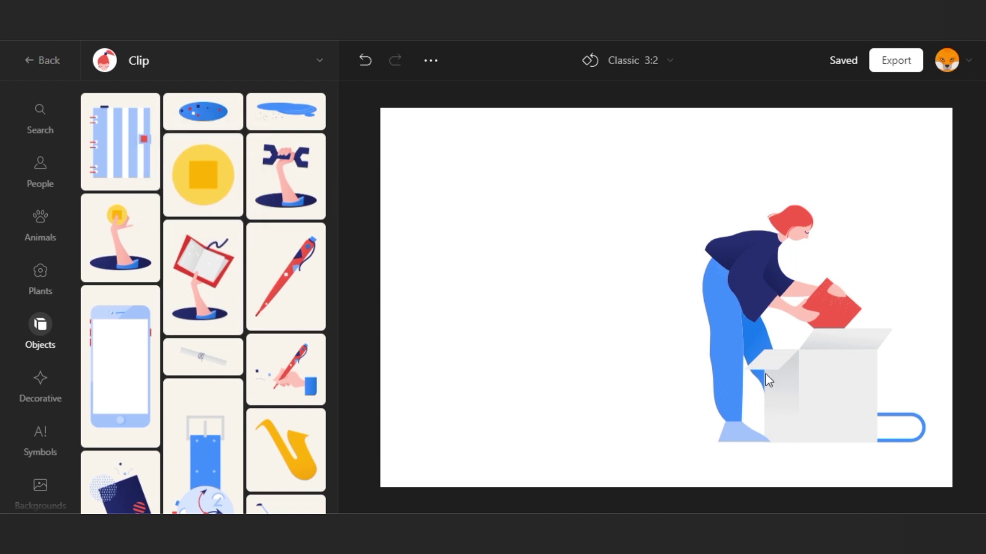
left_click(39, 118)
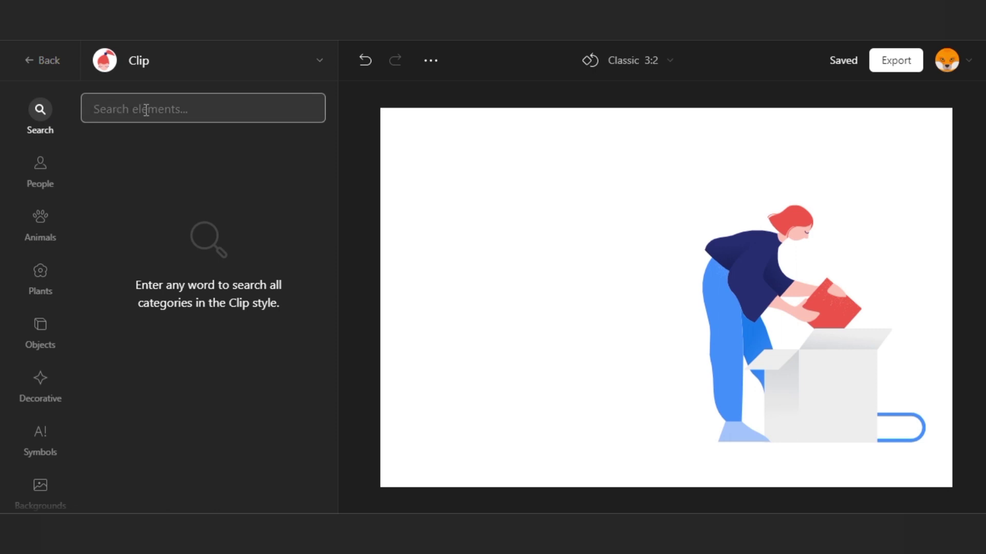
type("bag")
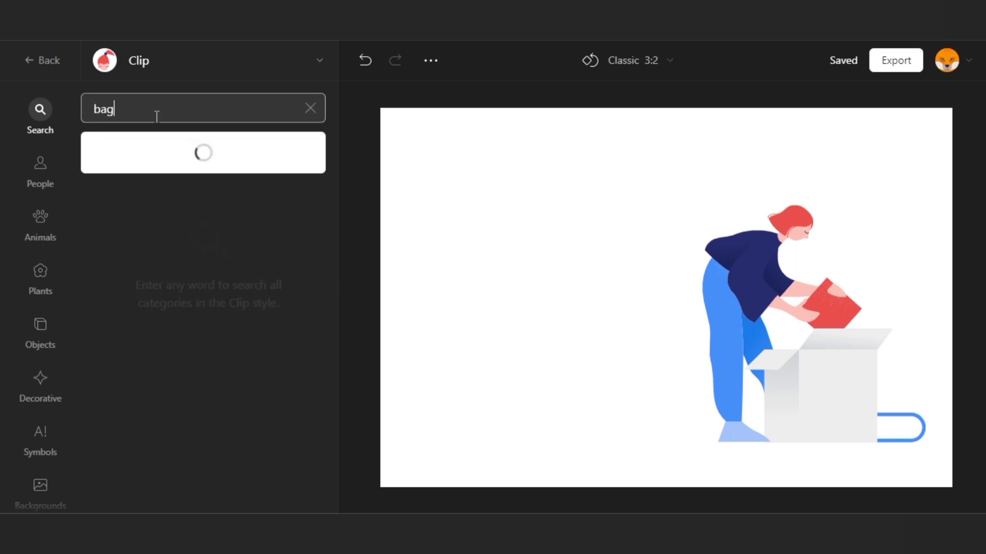
left_click(107, 161)
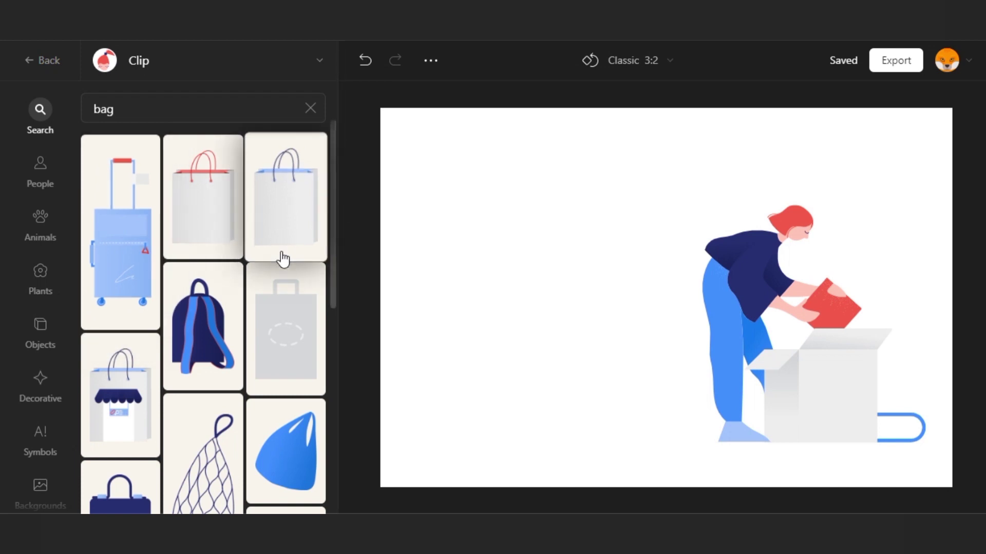
Step: Add the white shopping bag, moving it lower left and shrinking it
left_click(294, 215)
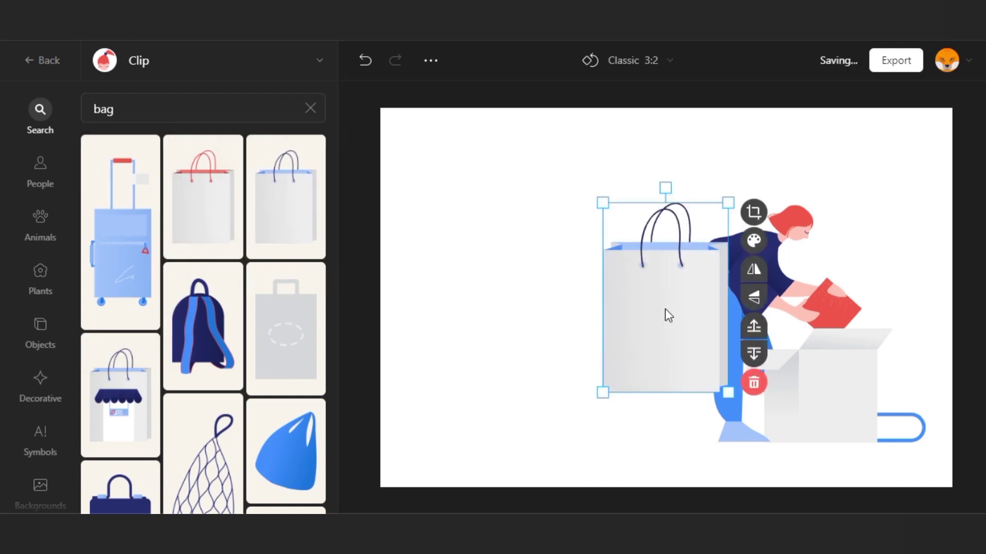
left_click_drag(669, 304, 573, 363)
left_click_drag(647, 257, 613, 307)
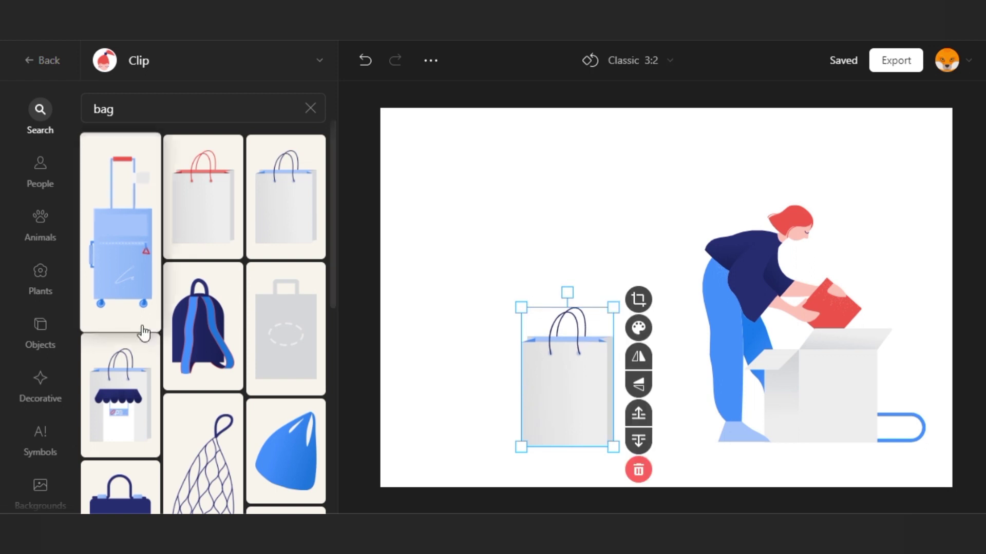
Step: Add the navy handbag, shrink it, shift it left and send it behind the grey bag
scroll(143, 335, "down", 3)
left_click(99, 411)
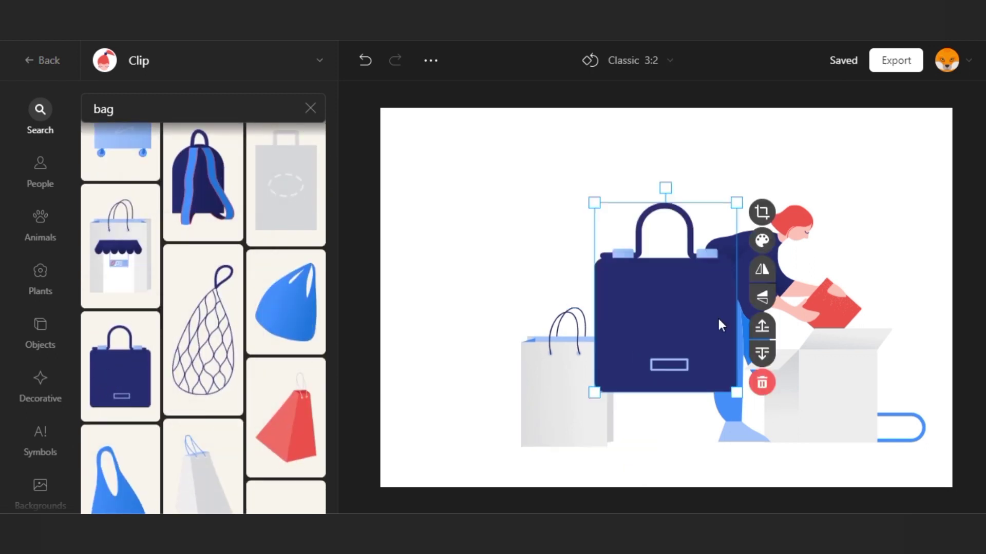
left_click_drag(717, 316, 537, 369)
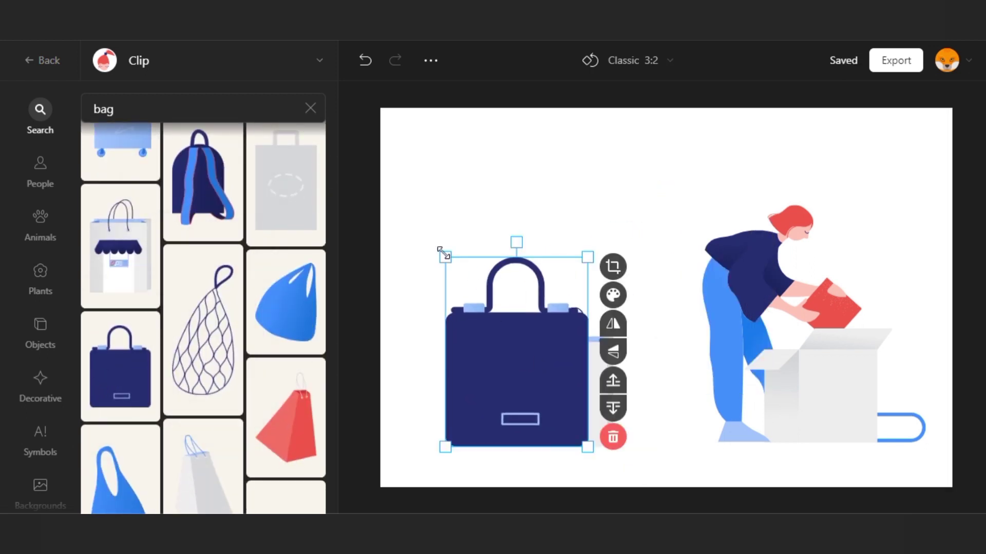
left_click_drag(443, 253, 476, 343)
left_click_drag(537, 396, 526, 391)
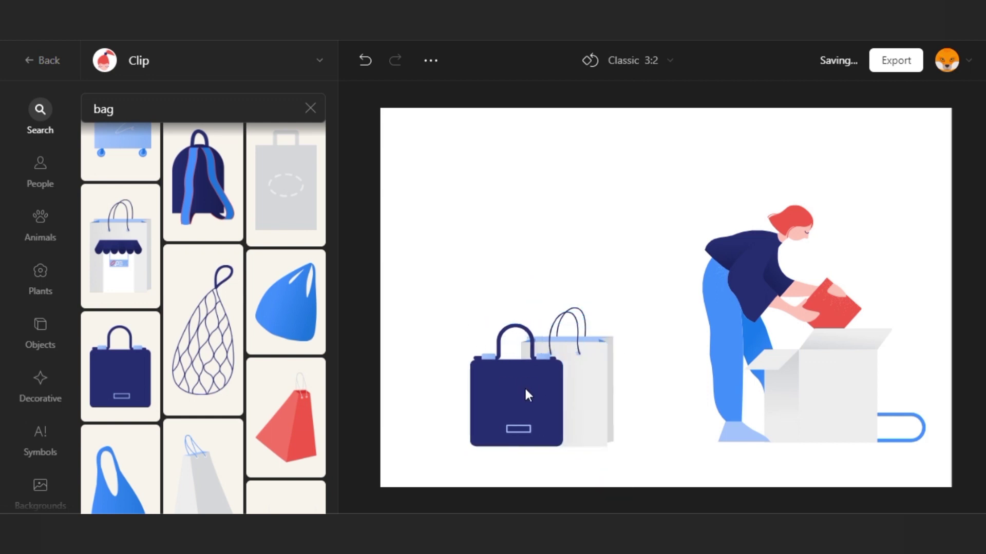
left_click(525, 391)
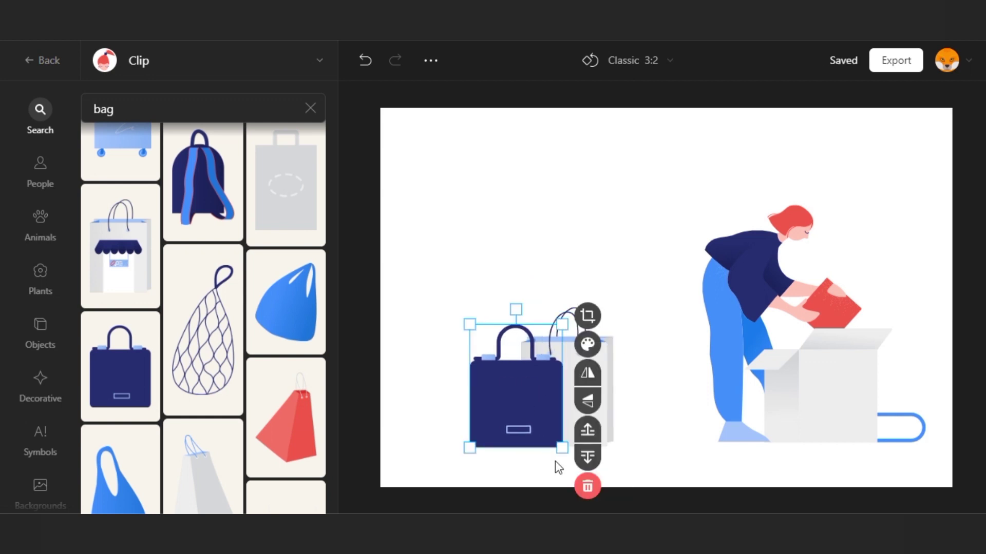
left_click(595, 465)
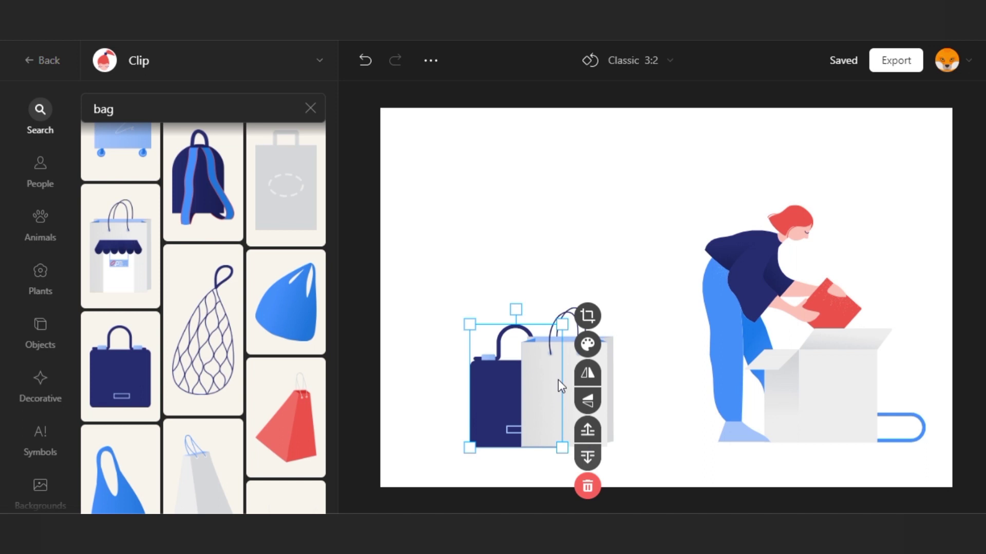
left_click(544, 379)
Step: Add the blue plastic bag, flipped, shrunk and upright, left of the navy bag
left_click_drag(568, 378, 583, 380)
left_click(286, 303)
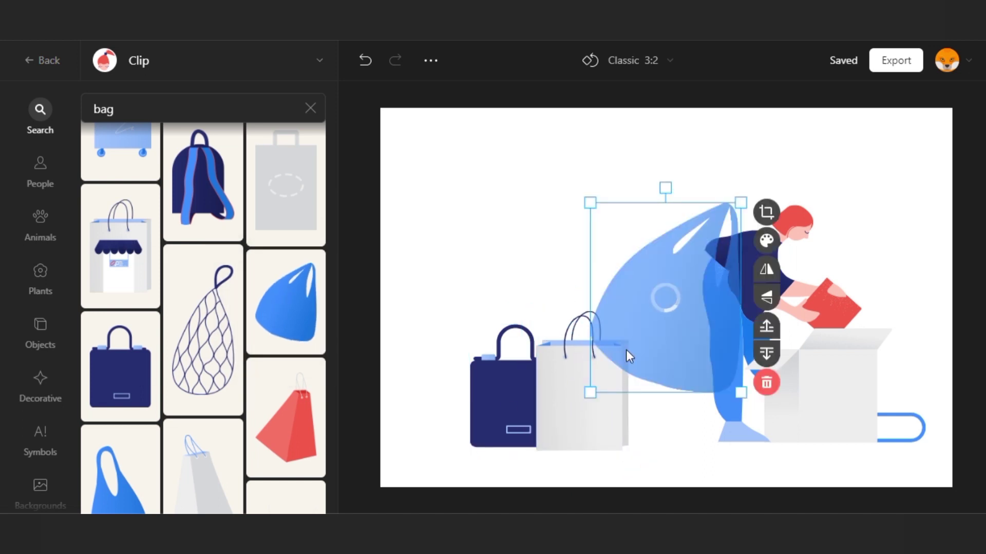
left_click_drag(695, 254, 545, 283)
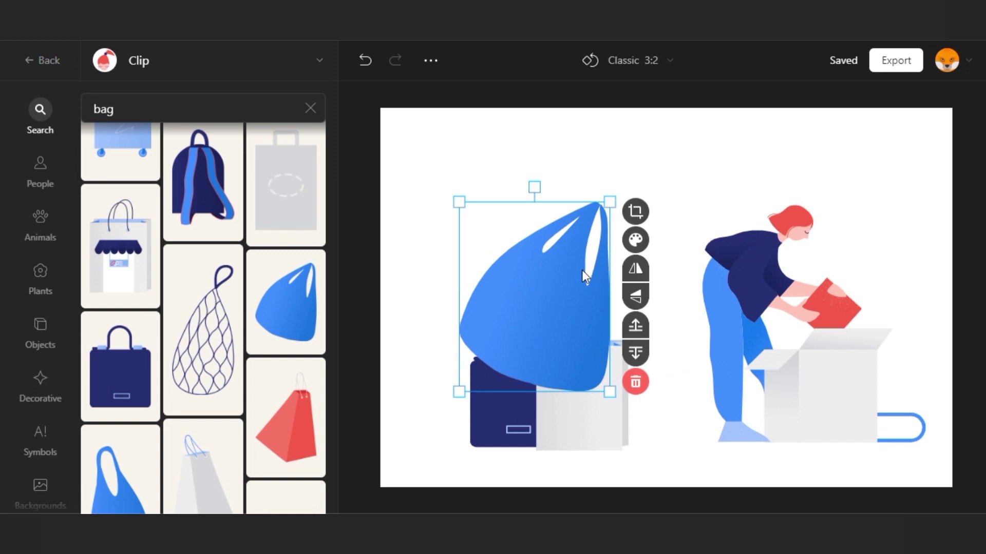
left_click(635, 268)
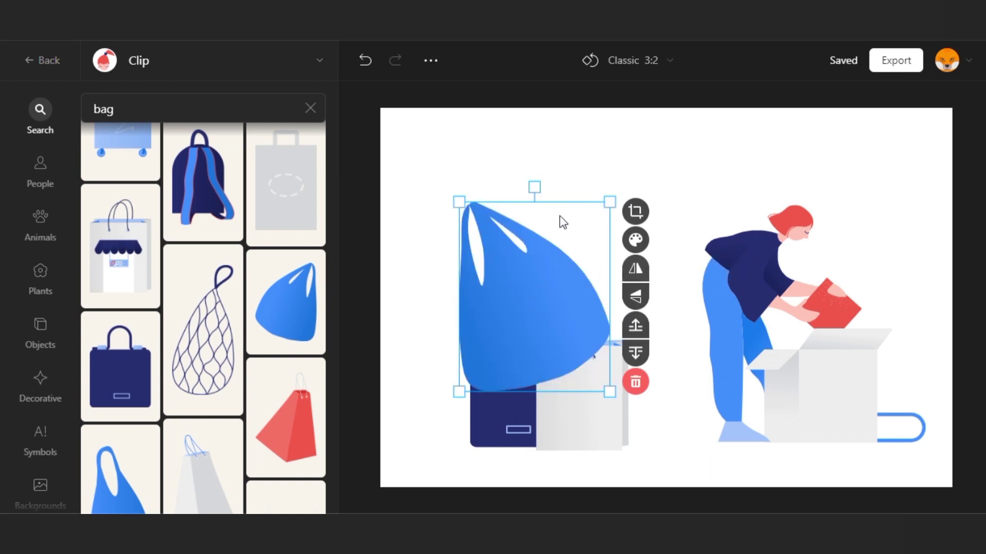
left_click_drag(533, 186, 589, 207)
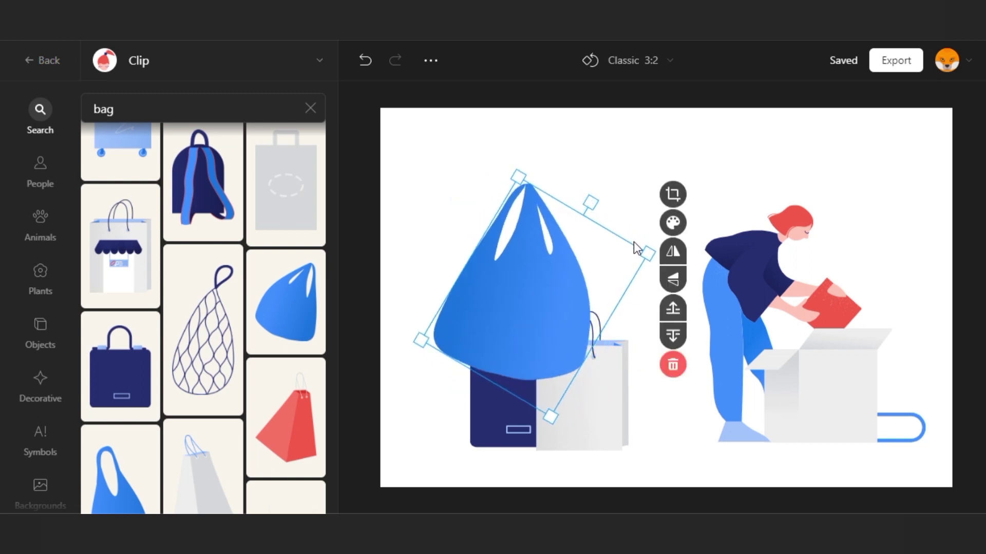
left_click_drag(649, 253, 554, 290)
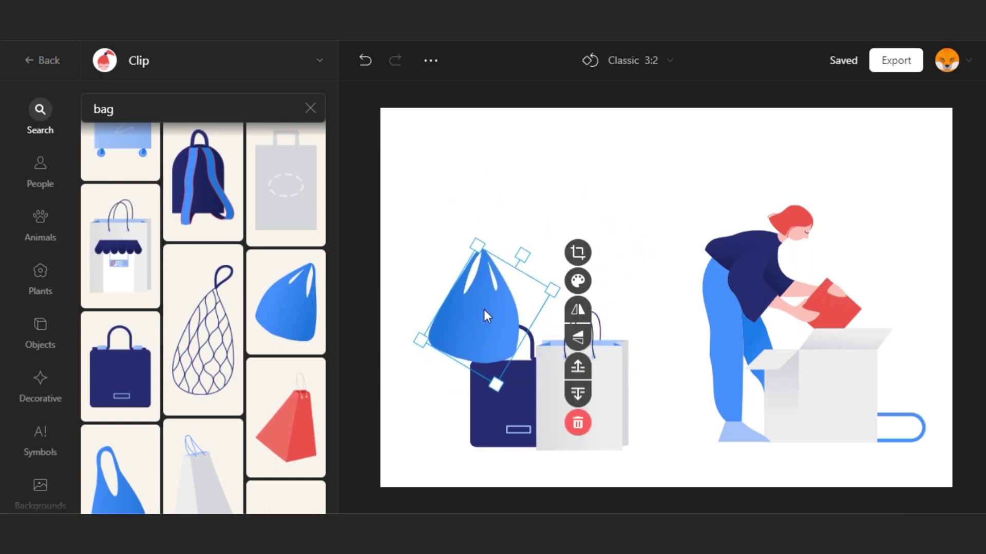
left_click_drag(484, 309, 470, 397)
left_click_drag(505, 344, 454, 316)
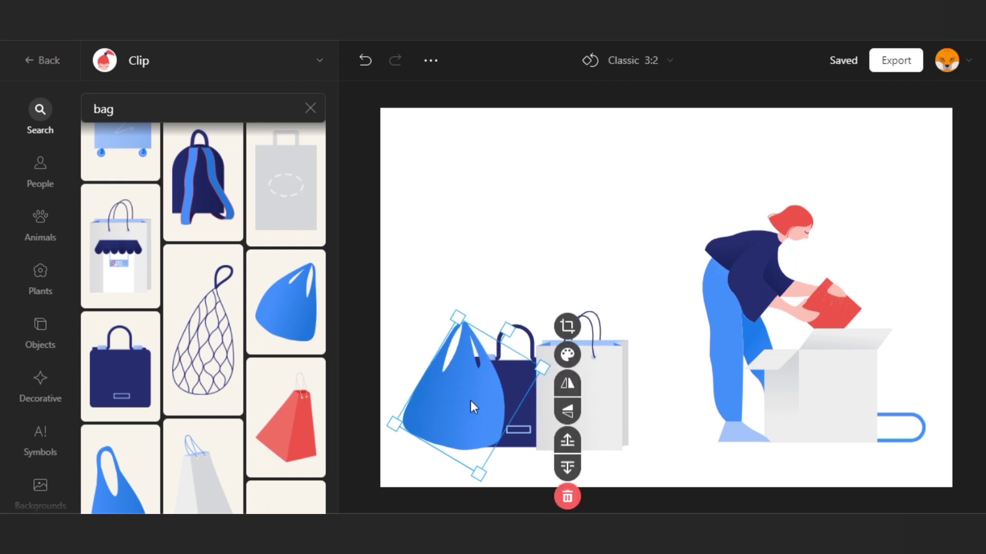
key("Escape")
left_click(468, 403)
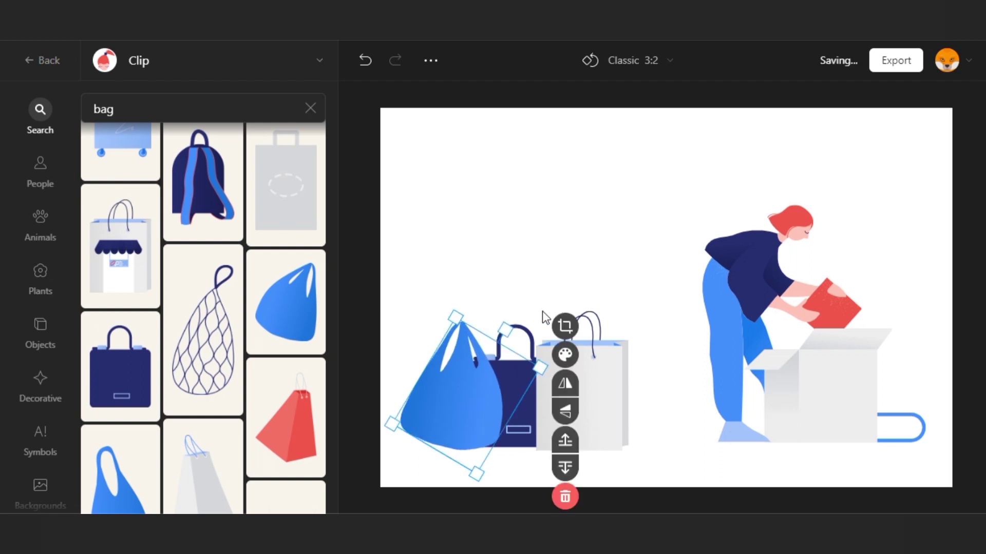
left_click(586, 198)
Step: Delete the stray blue handle shape beside the box
left_click(921, 444)
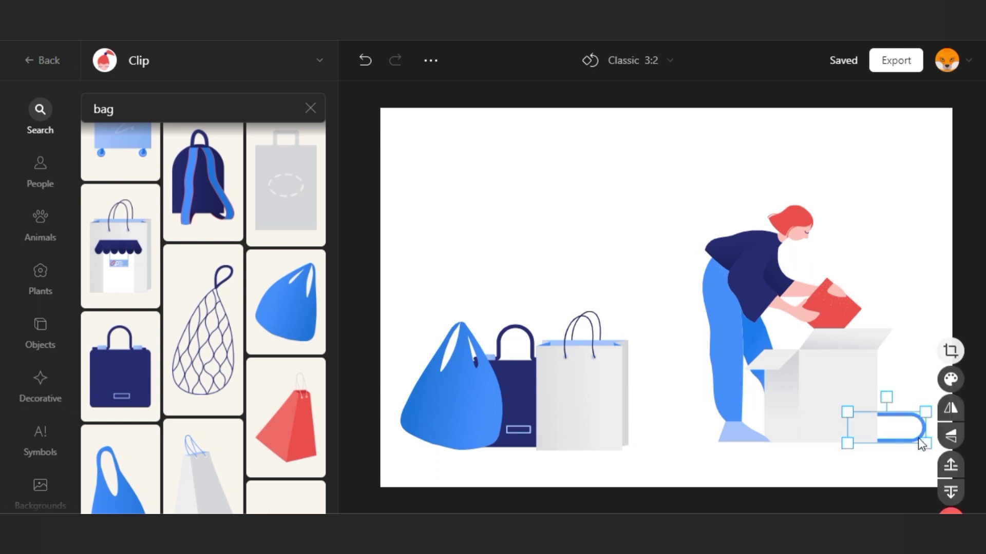
key("Delete")
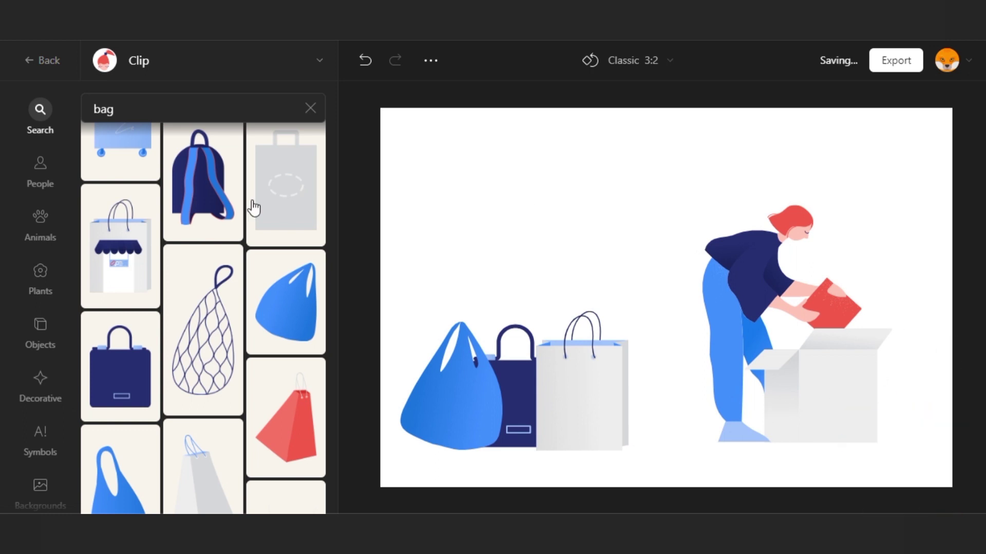
scroll(236, 290, "down", 1)
scroll(236, 290, "down", 5)
scroll(227, 319, "up", 8)
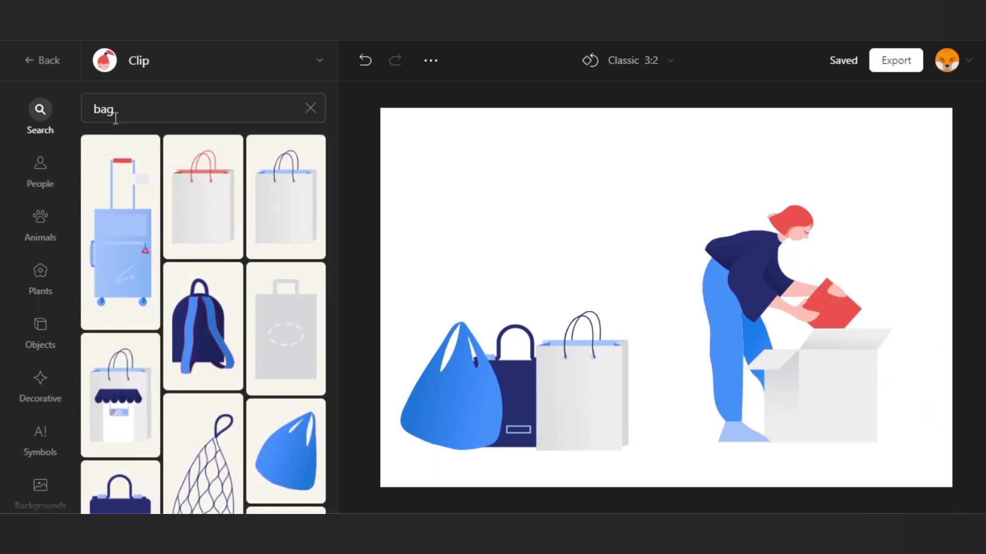
left_click(161, 108)
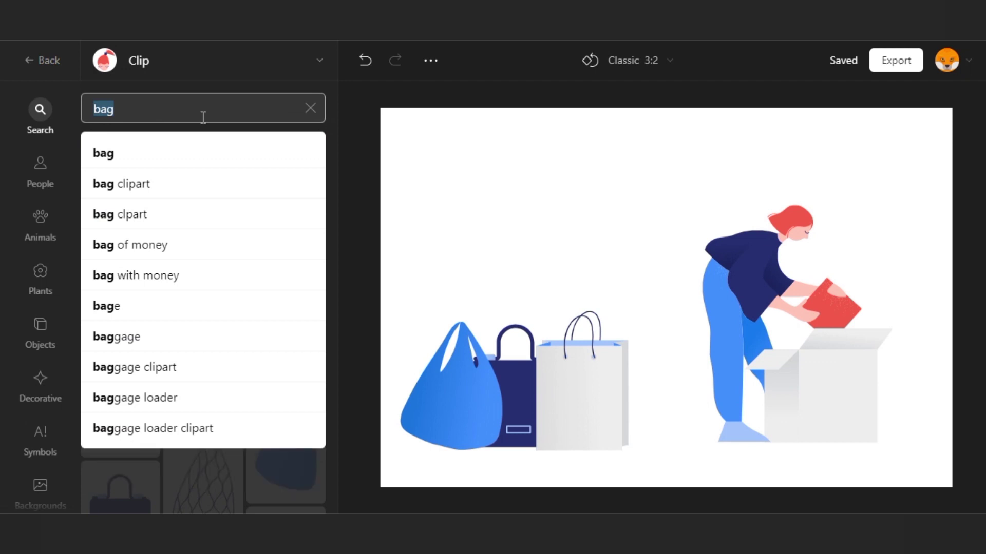
Step: Search 'case' and place the white suitcase beside the box at bottom right
type("cas")
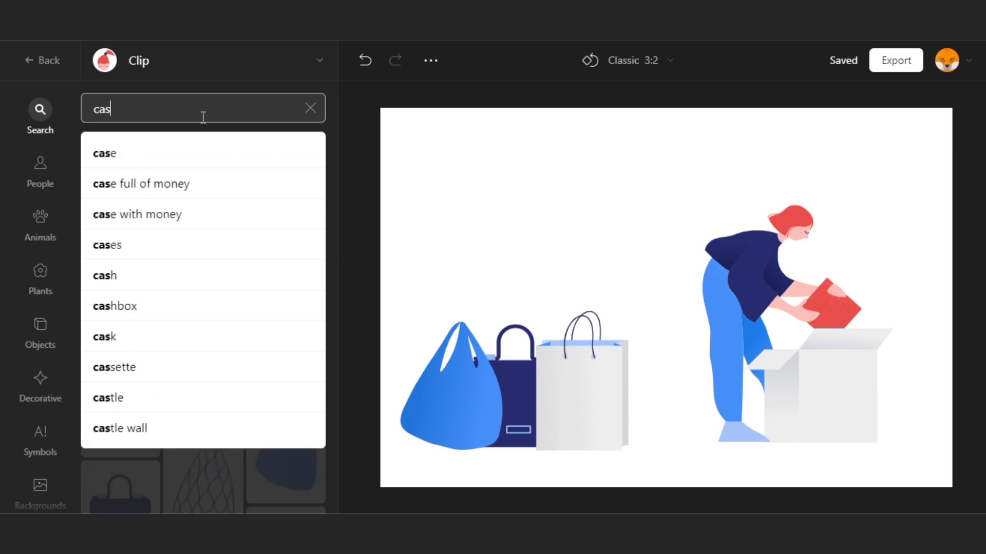
type("e")
left_click(126, 159)
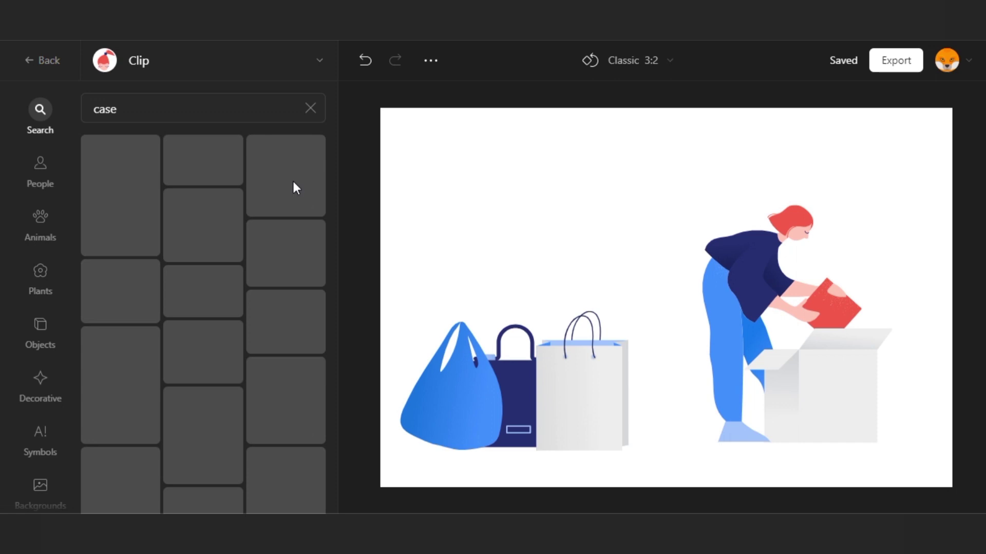
scroll(297, 231, "down", 4)
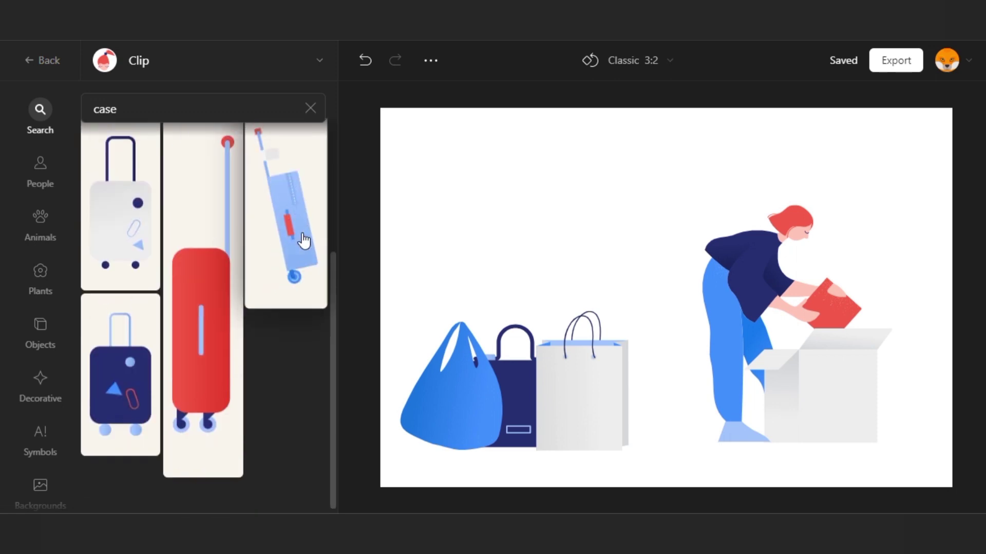
left_click(114, 215)
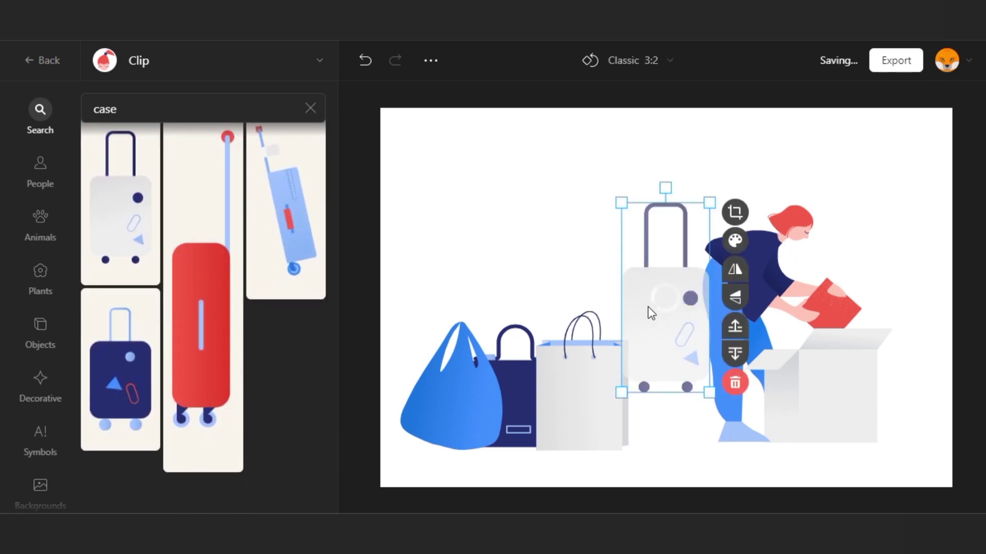
left_click_drag(656, 308, 853, 370)
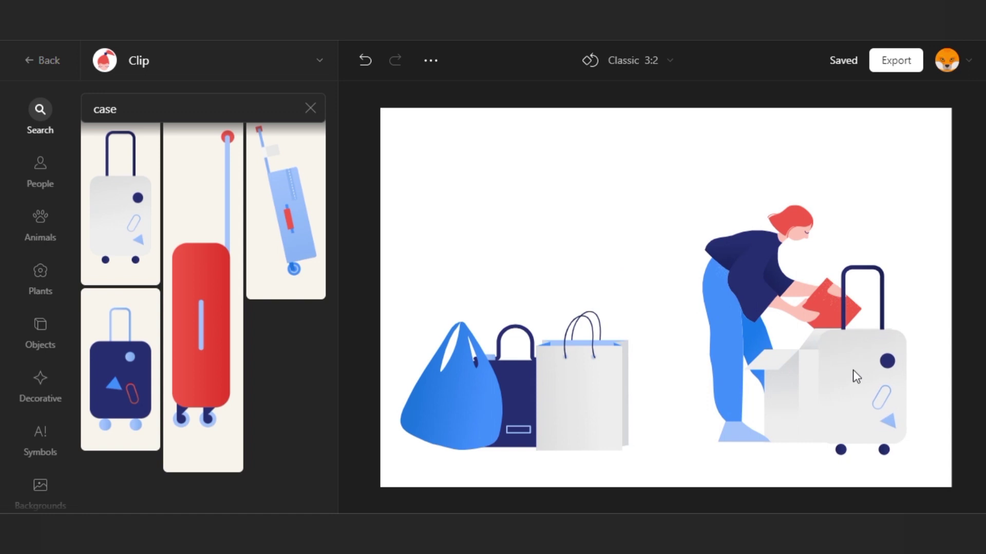
Step: Delete the cardboard box and resize the suitcase to fit beside the girl
left_click(773, 396)
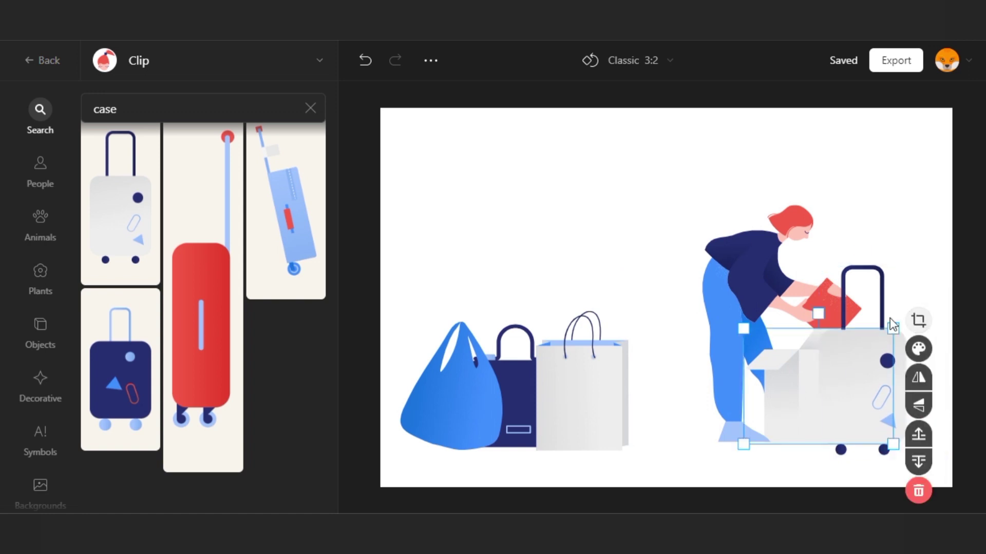
left_click(917, 492)
left_click_drag(869, 412, 849, 383)
mouse_move(902, 257)
left_mouse_down()
mouse_move(908, 237)
mouse_move(899, 258)
left_mouse_up()
left_click_drag(849, 374, 854, 359)
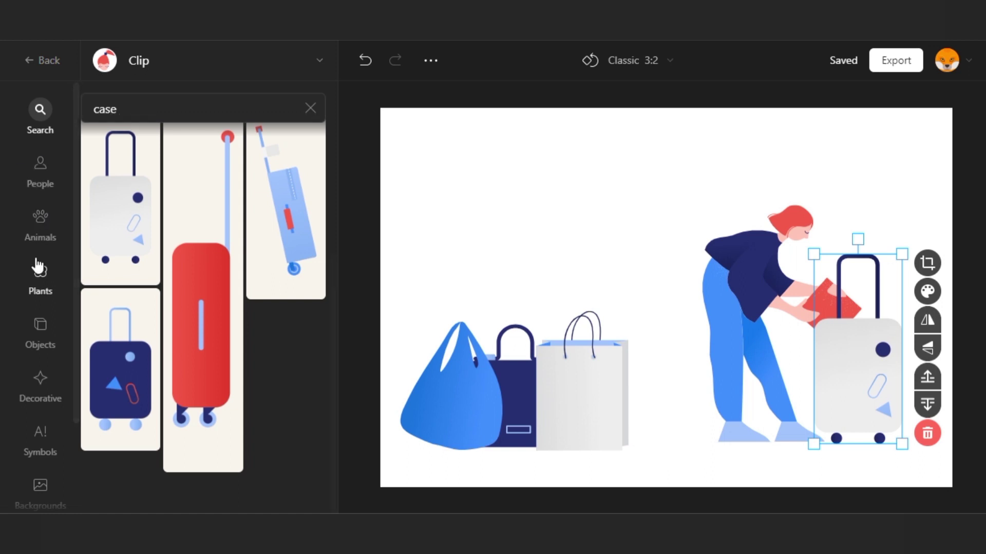
Step: Search 'shelf' and add the towel shelf above the bags
left_click(111, 110)
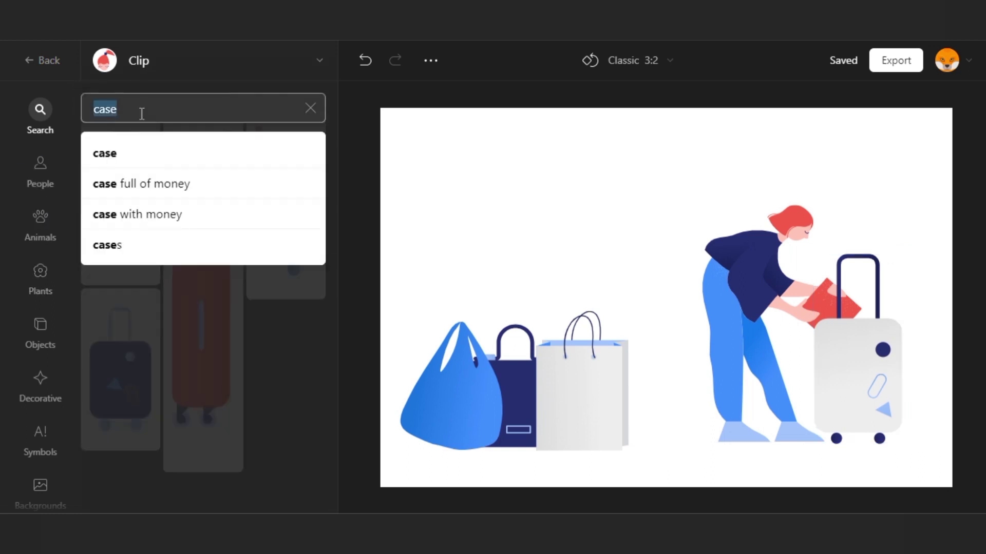
type("shel")
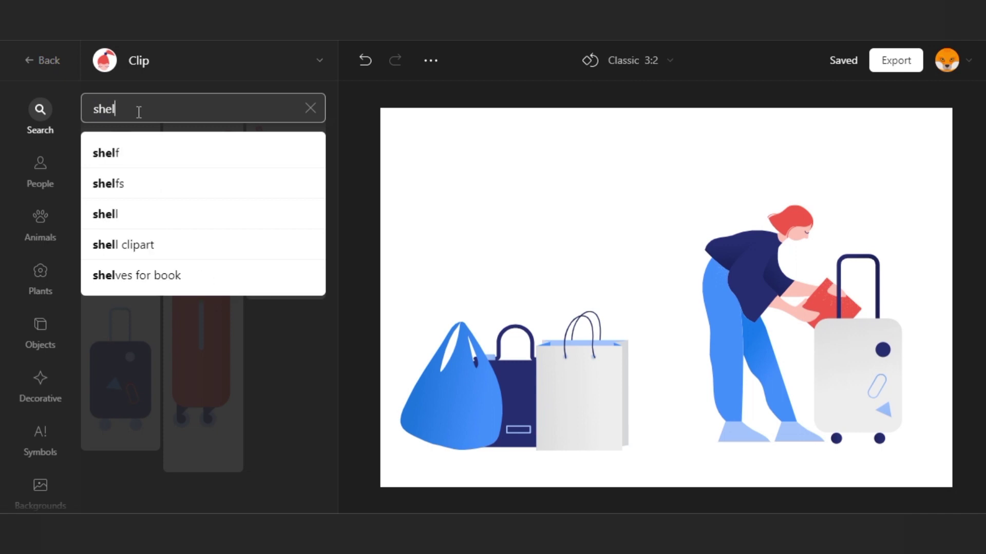
type("f")
left_click(117, 152)
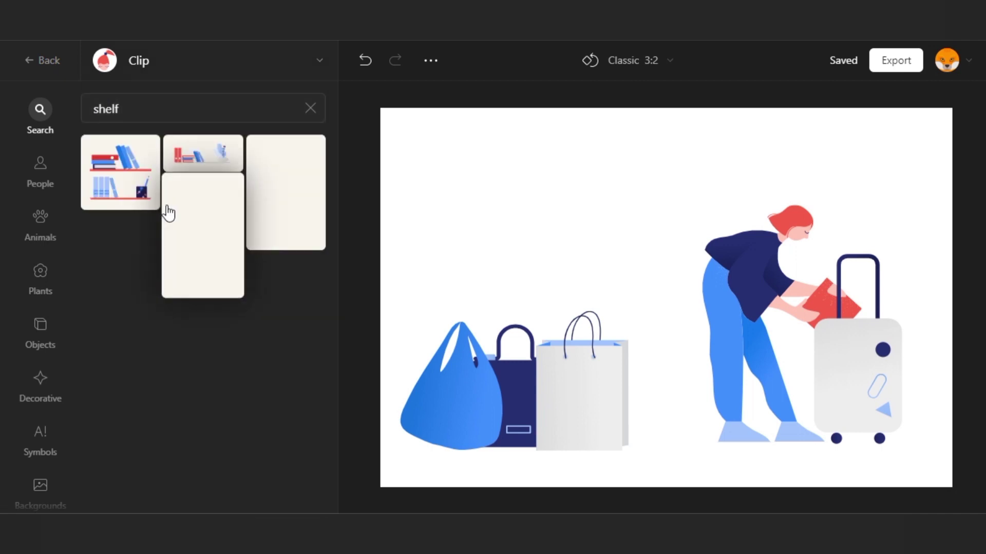
left_click(283, 192)
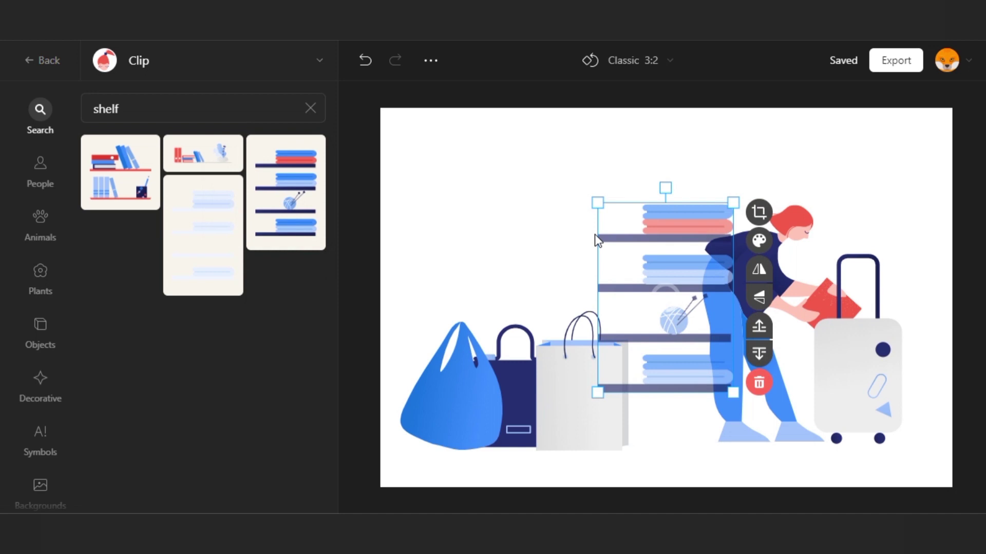
left_click_drag(657, 264, 533, 211)
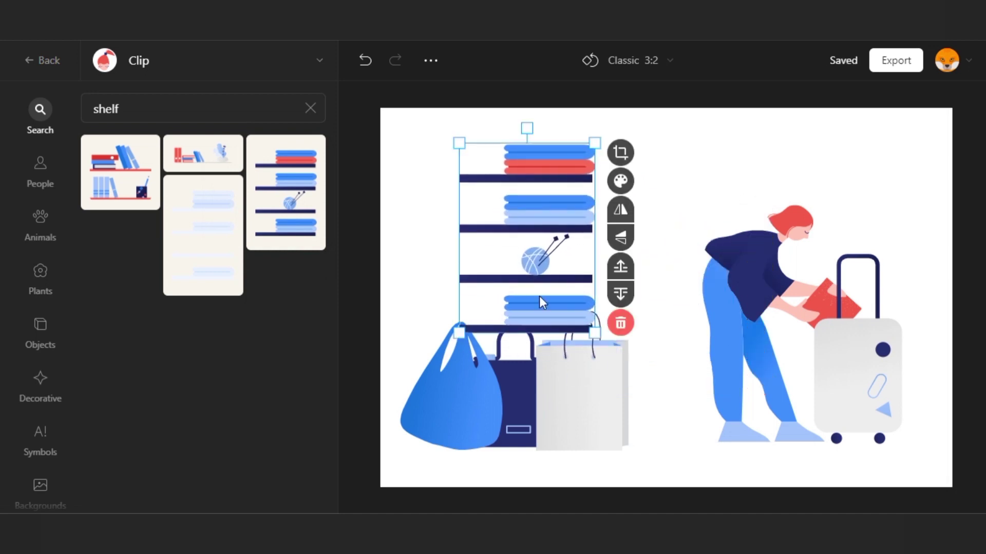
Step: Crop the shelf down to its top towel stack
left_click(620, 153)
left_click_drag(527, 336, 526, 174)
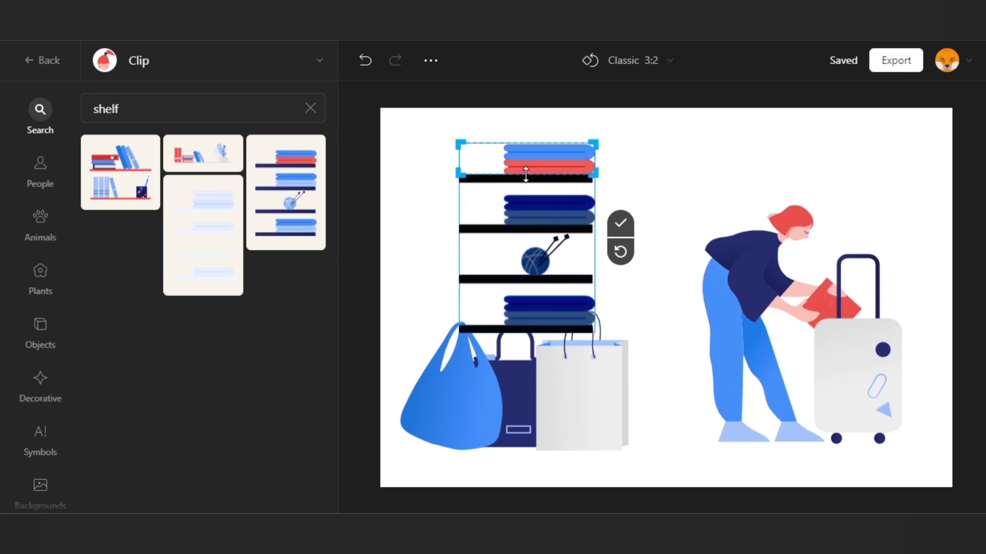
left_click(623, 226)
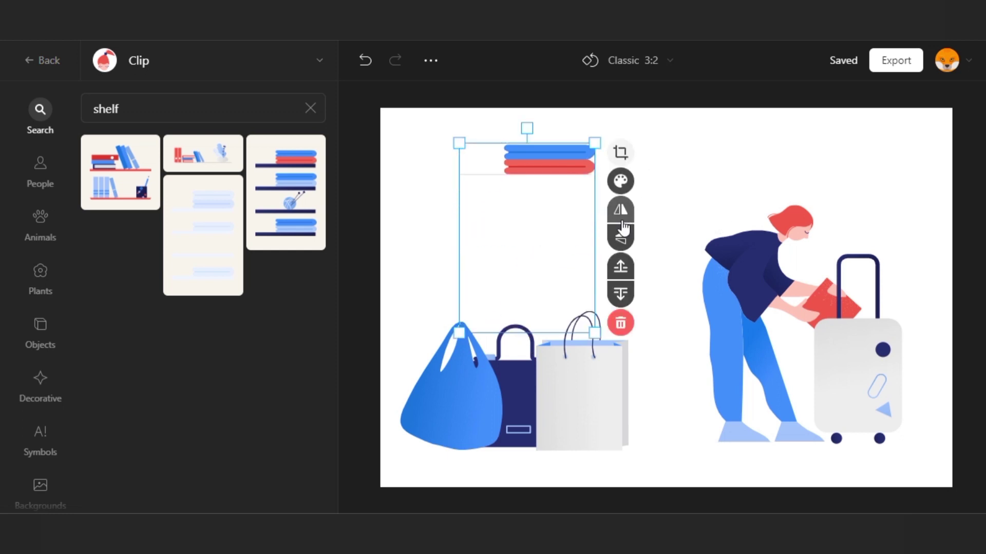
left_click(620, 153)
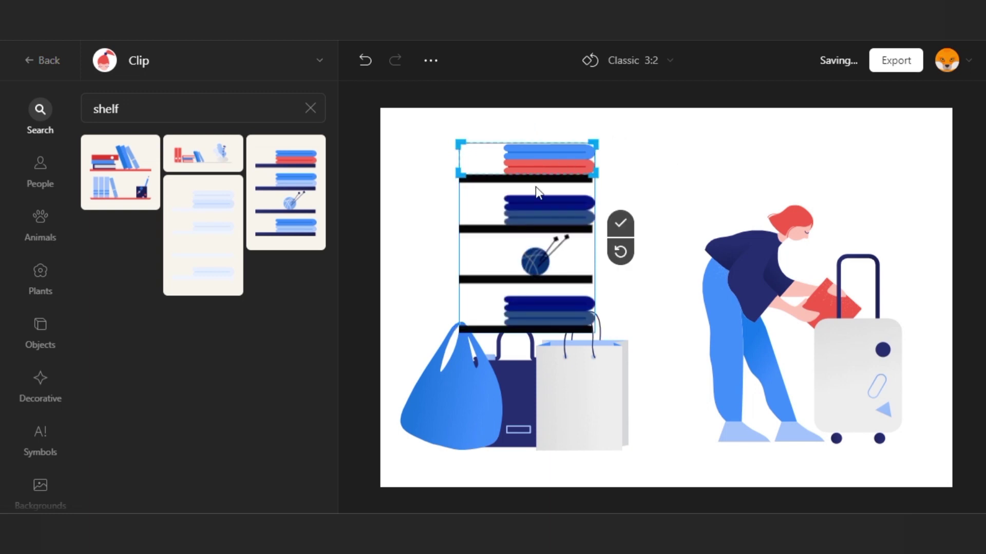
left_click_drag(535, 175, 536, 175)
left_click(620, 224)
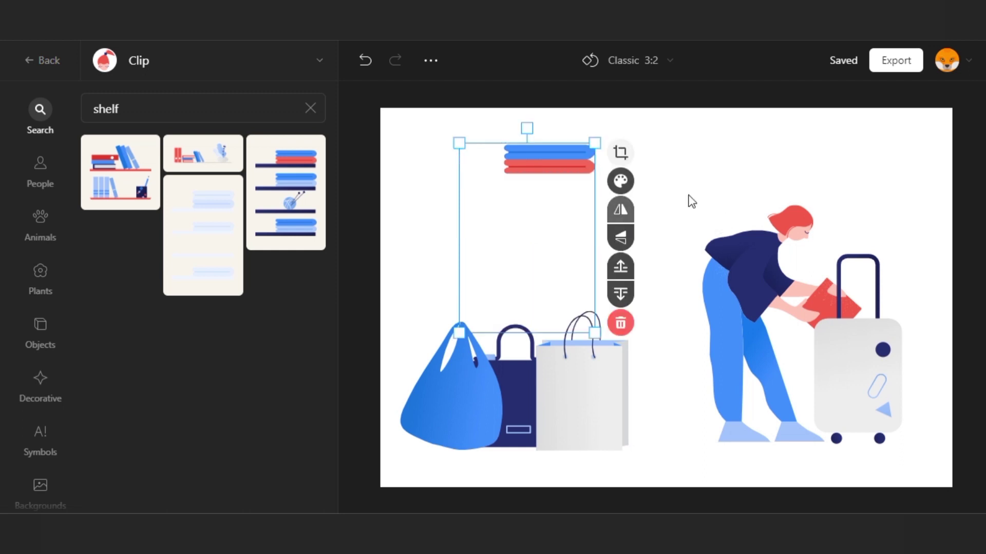
Step: Enlarge the towel stack and set it on the floor beside the bags
left_click_drag(595, 146, 657, 454)
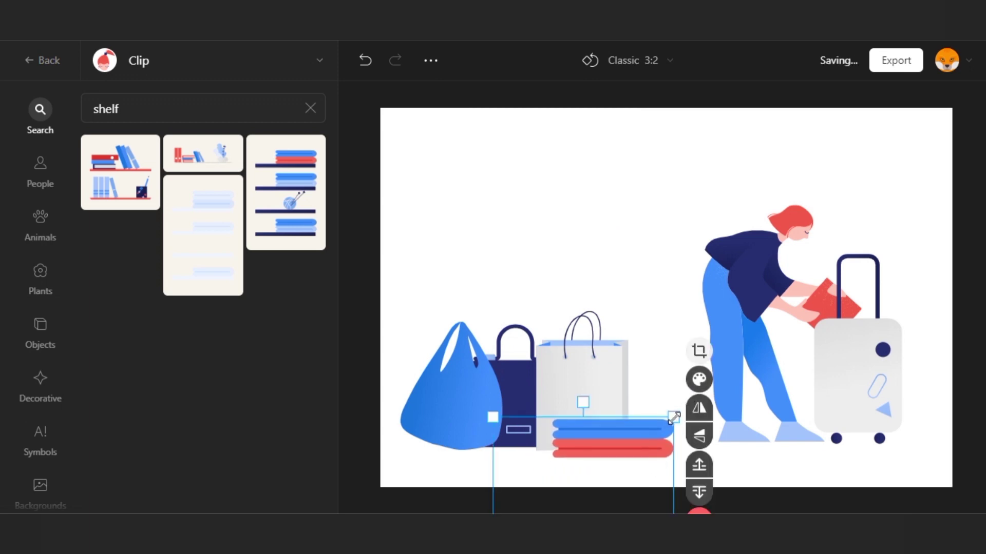
left_click_drag(674, 418, 642, 451)
left_click_drag(589, 474, 602, 435)
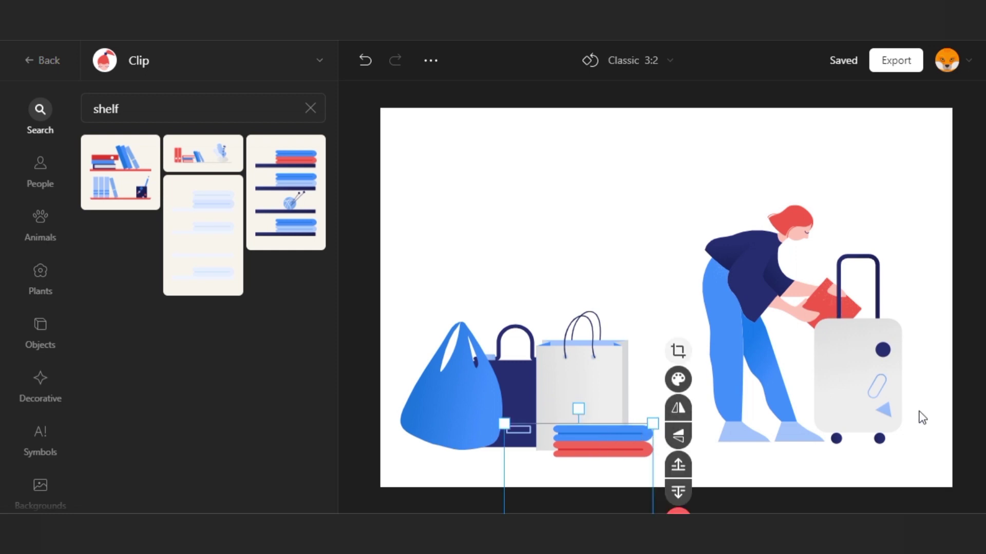
Step: Darken the suitcase's light grey body to #DDD8D8
left_click(526, 206)
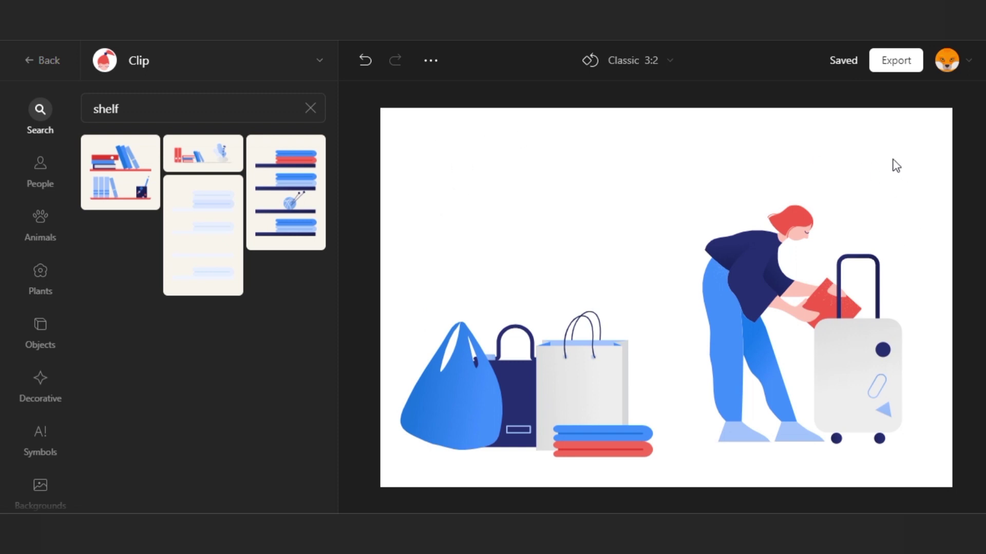
left_click(846, 355)
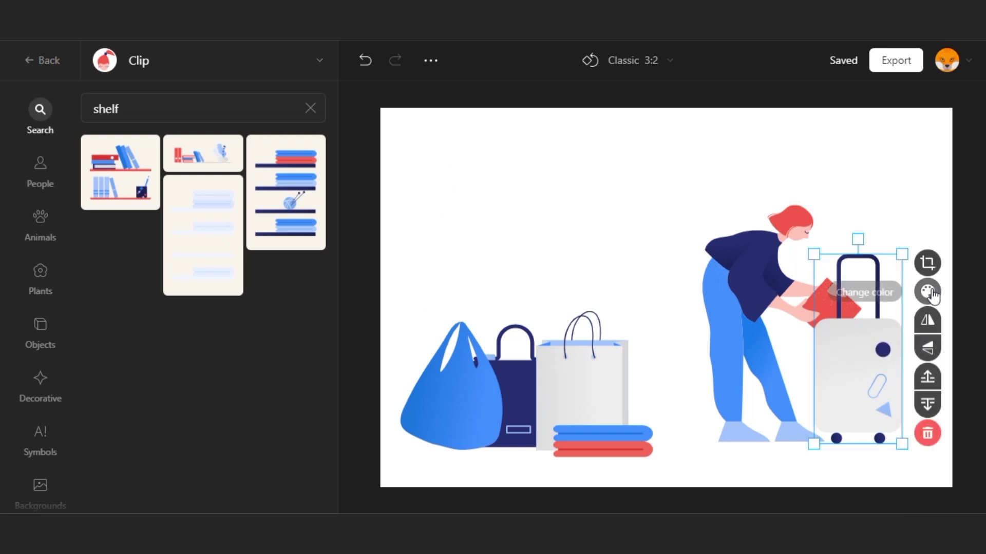
left_click(928, 292)
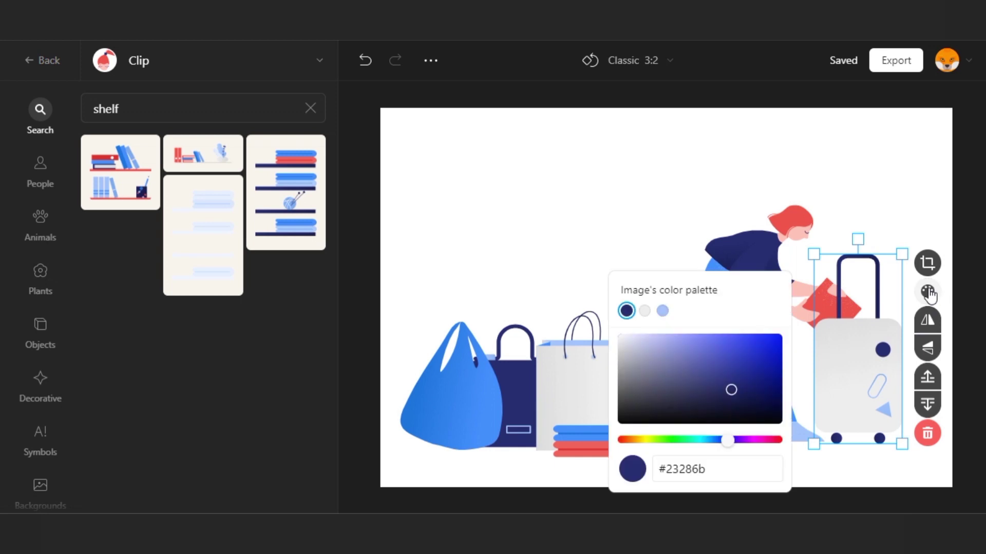
left_click(643, 312)
left_click_drag(624, 351, 624, 354)
left_click(584, 226)
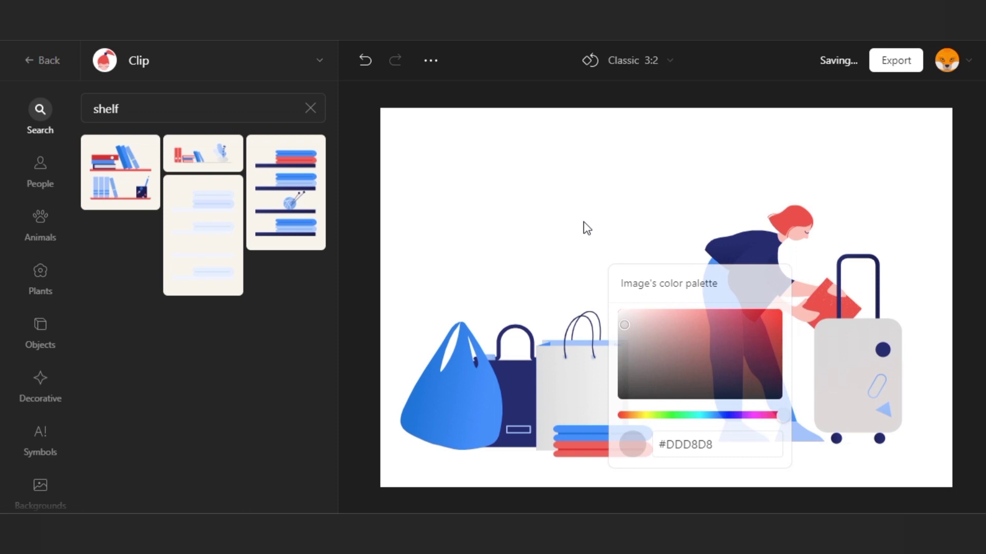
Step: Set the white shopping bag's grey tone to #C6C8CA
left_click(594, 380)
left_click(653, 332)
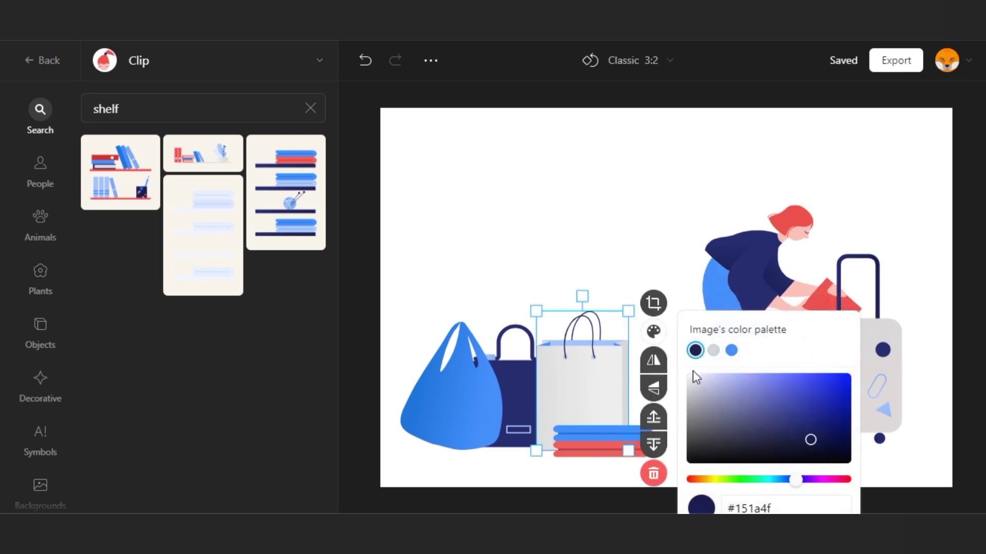
left_click(714, 351)
left_click_drag(693, 398, 692, 398)
left_click(583, 204)
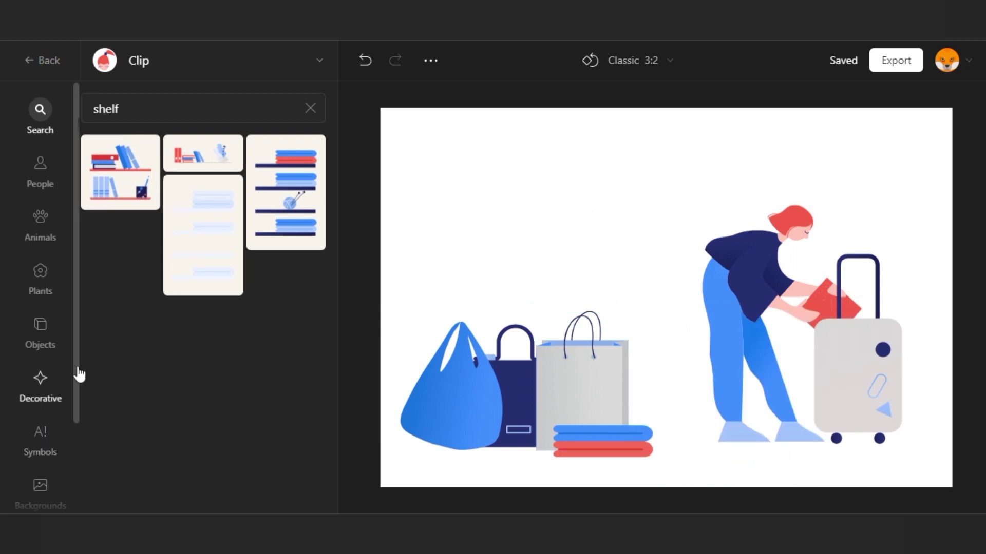
Step: Add the light-blue window background, enlarge it across the scene and mirror it
scroll(57, 400, "down", 2)
left_click(40, 413)
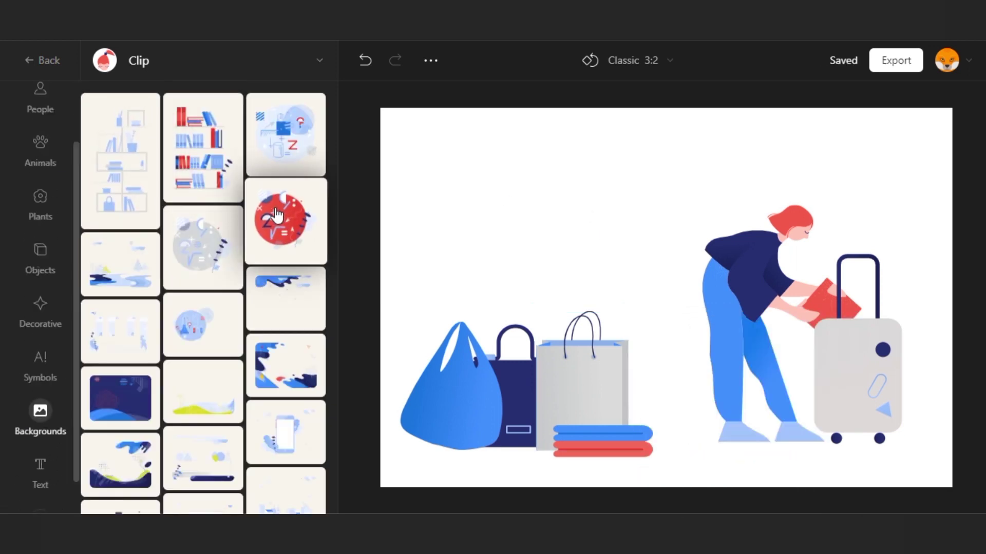
scroll(281, 226, "down", 10)
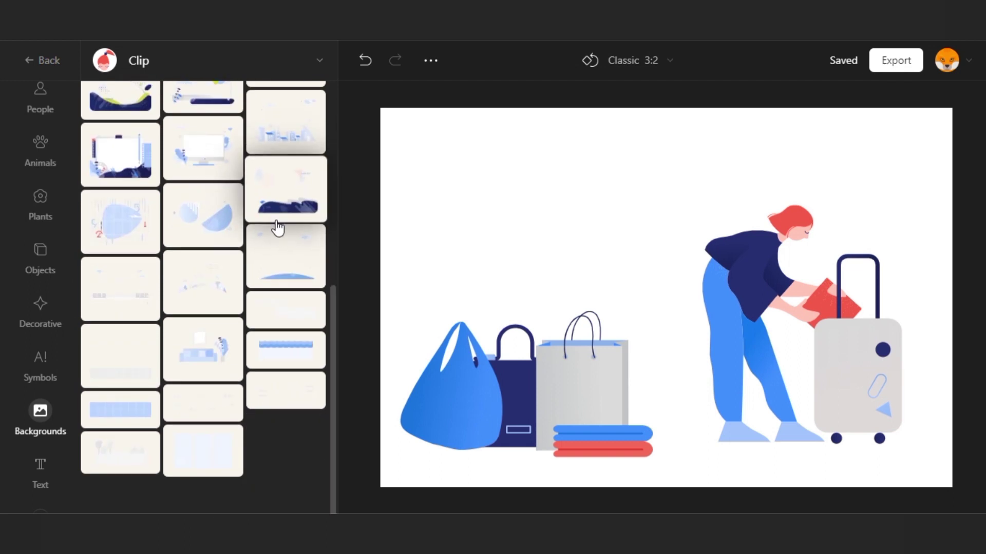
left_click(204, 451)
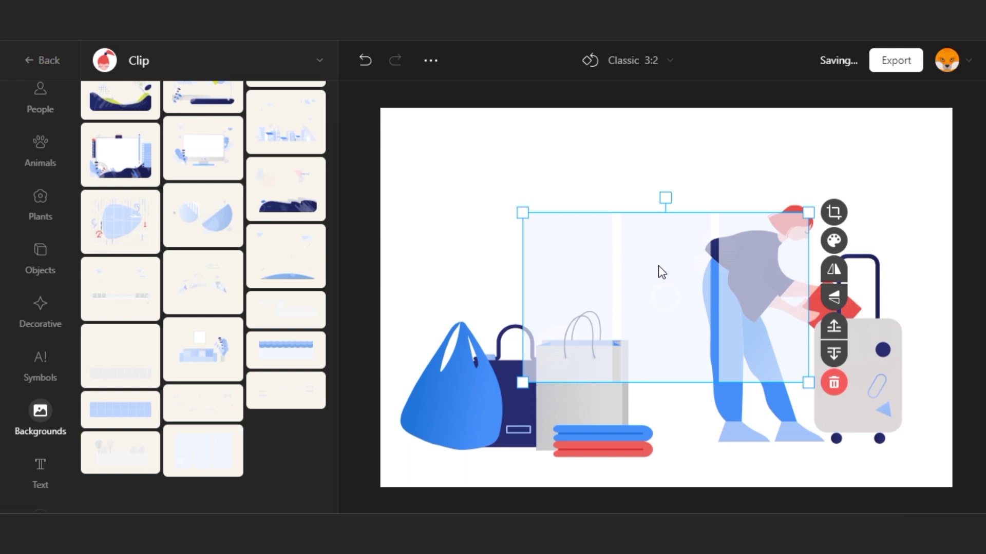
left_click_drag(655, 260, 548, 203)
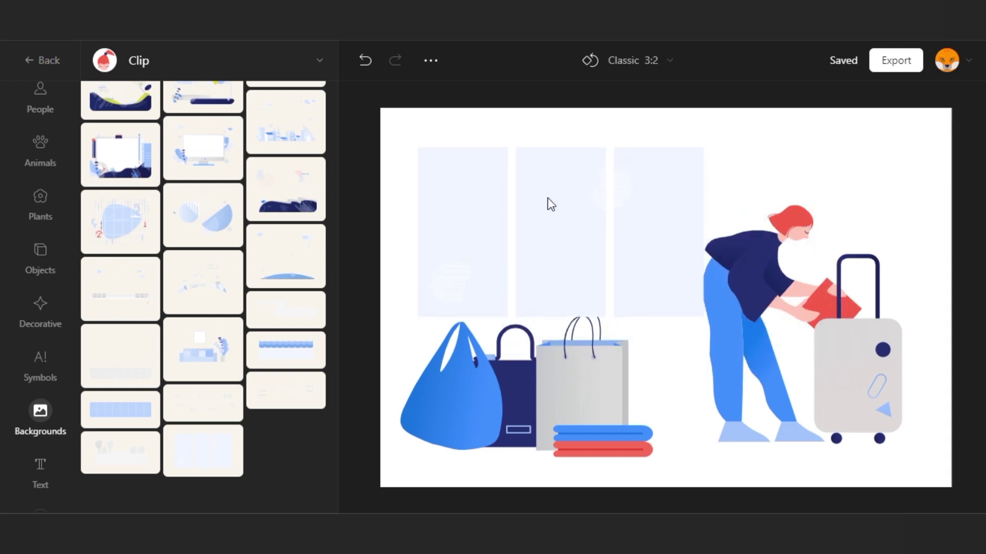
left_click_drag(703, 319, 876, 417)
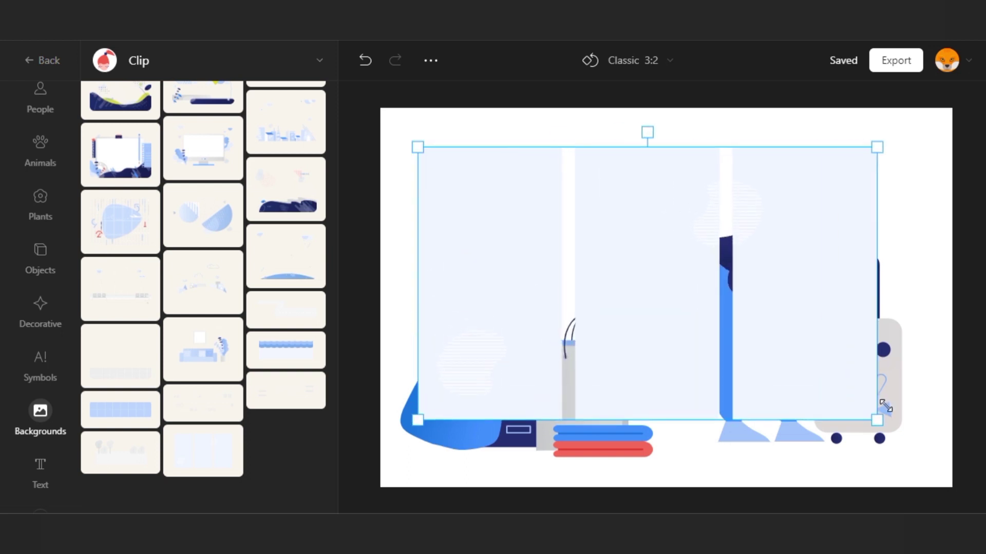
left_click(637, 220)
mouse_move(638, 220)
left_mouse_down()
mouse_move(627, 226)
mouse_move(635, 226)
left_mouse_up()
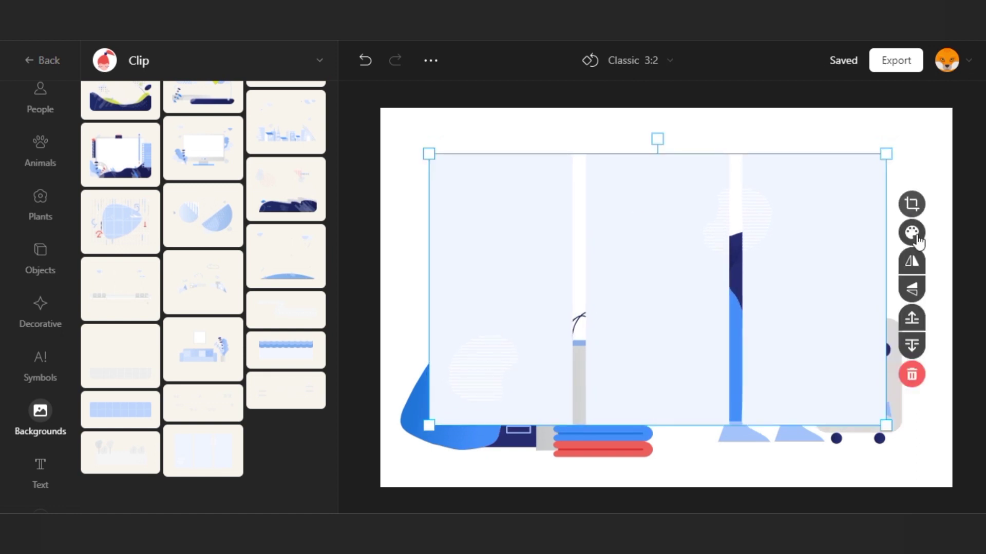
left_click(912, 262)
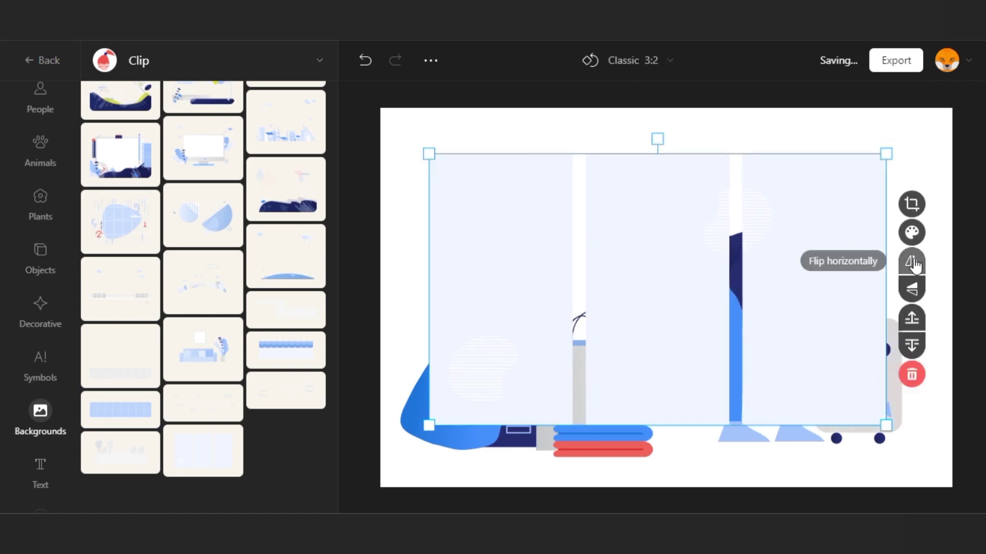
Step: Send the window background back layer by layer until it sits behind everything
left_click(911, 349)
left_click(912, 349)
left_click(912, 349)
left_click(912, 349)
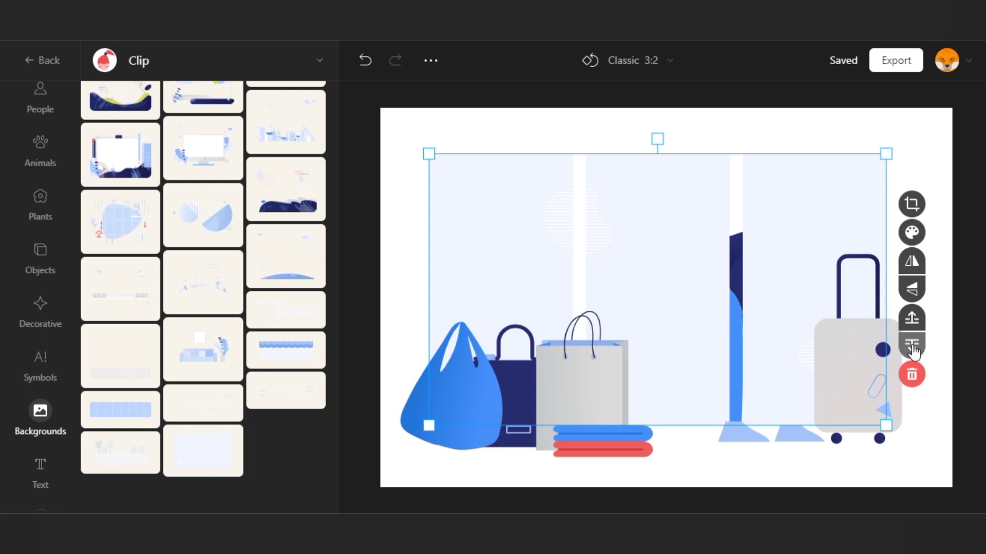
left_click(912, 350)
left_click(911, 349)
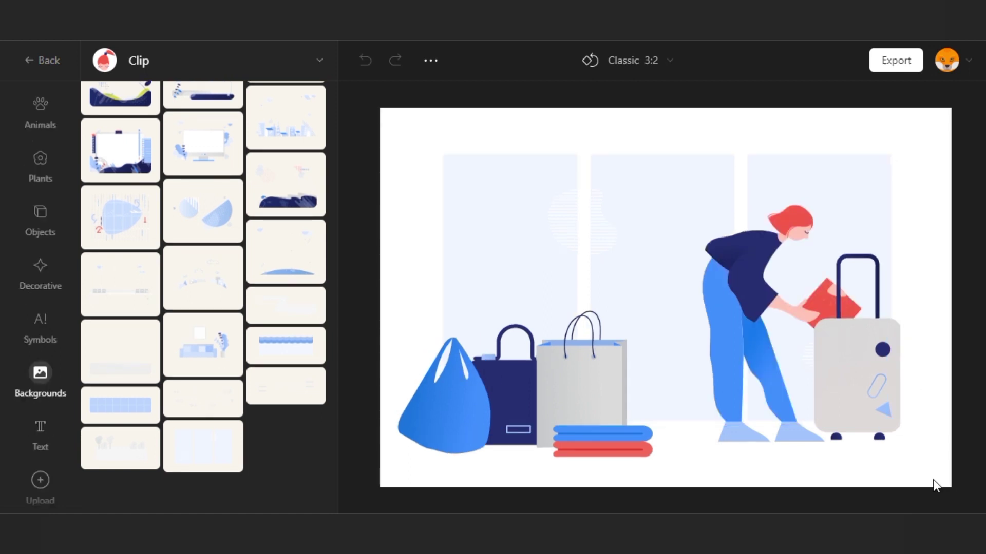
left_click(863, 170)
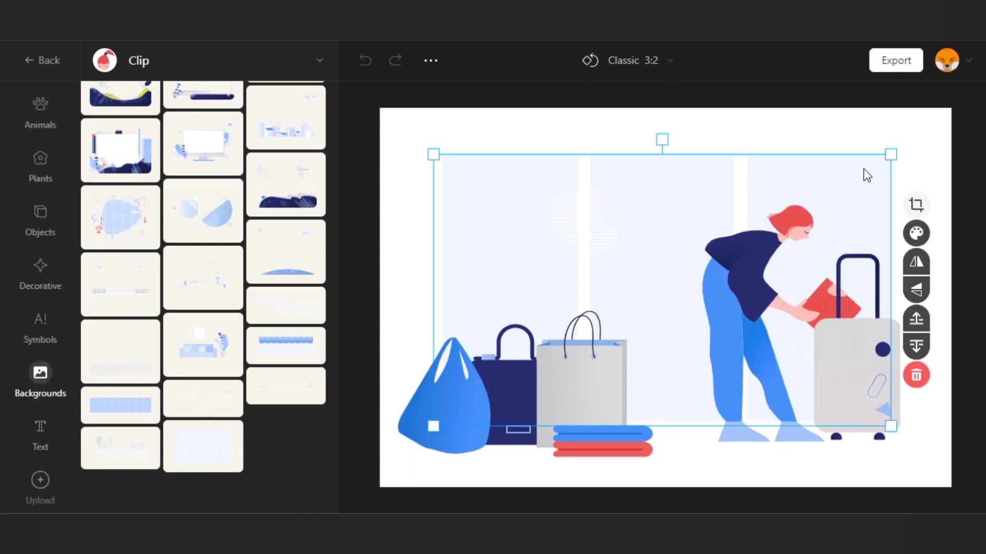
left_click(916, 346)
left_click(921, 134)
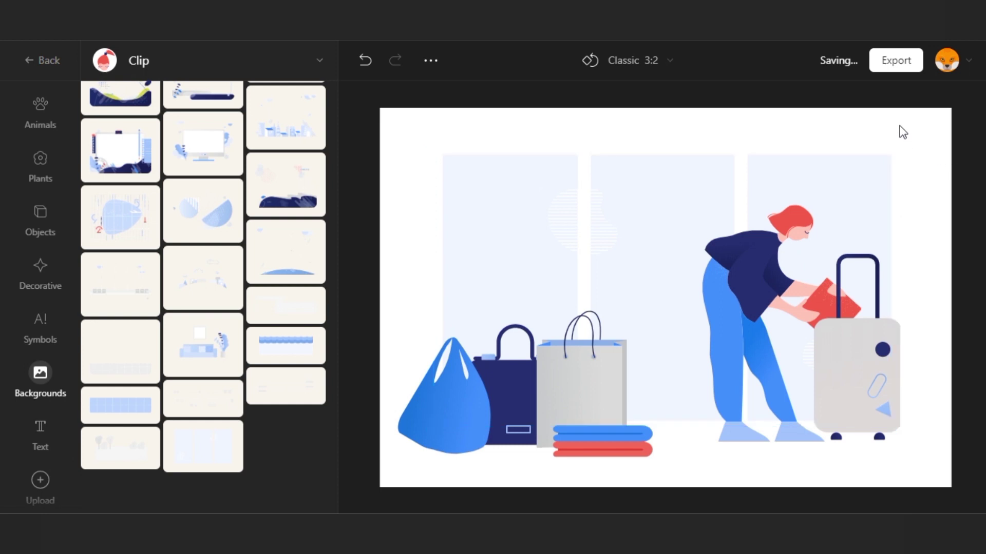
Step: Export the suitcase scene as a 1200 x 800 SVG (172 KB) and close the Export panel
left_click(908, 67)
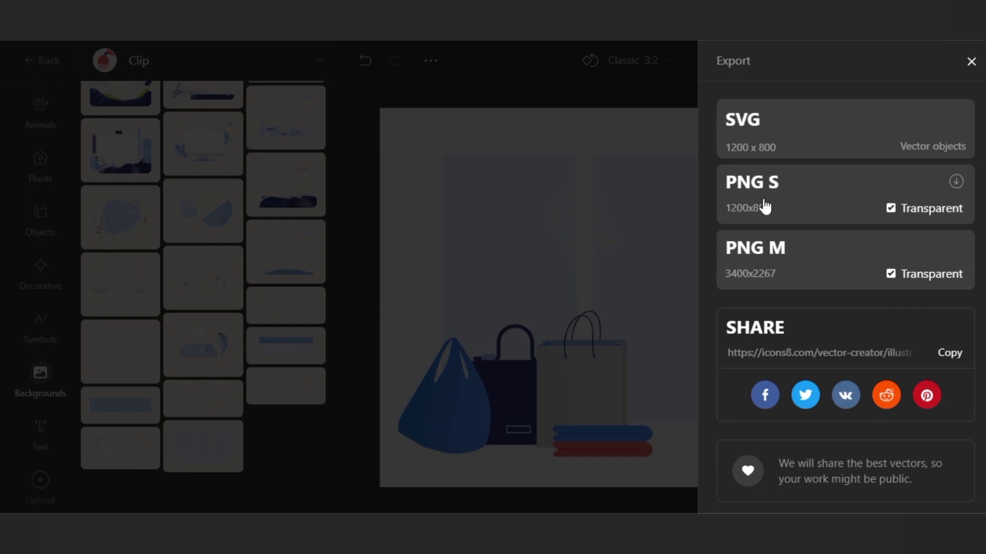
left_click(742, 123)
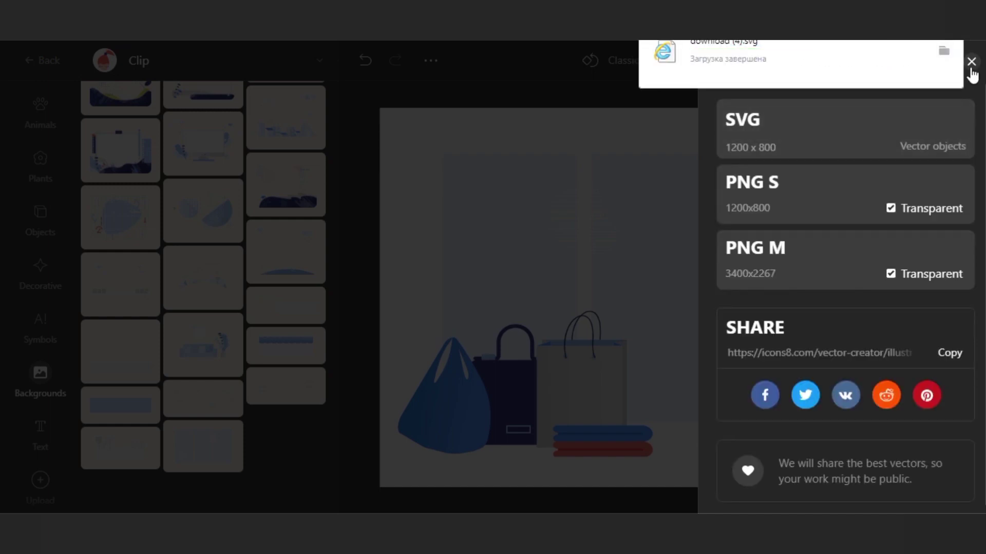
left_click(596, 85)
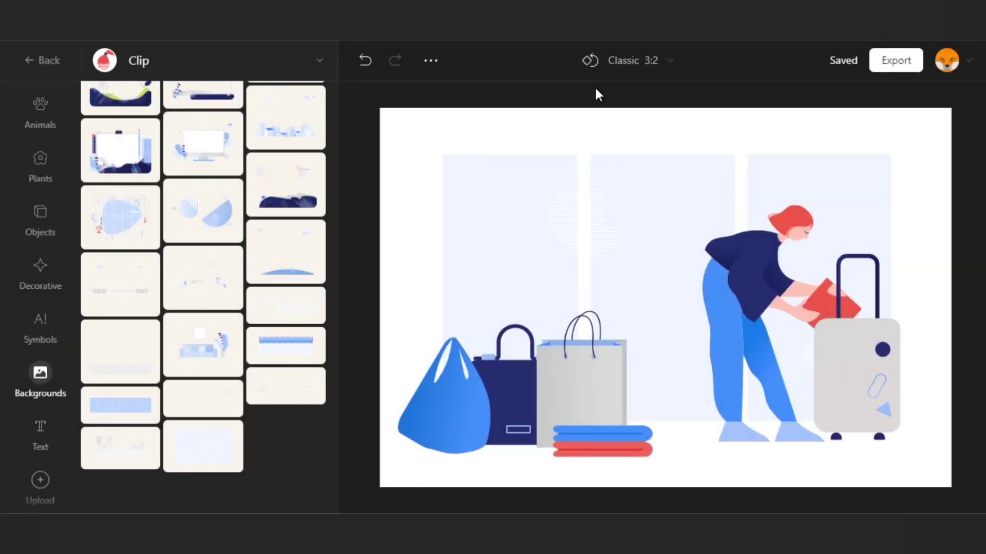